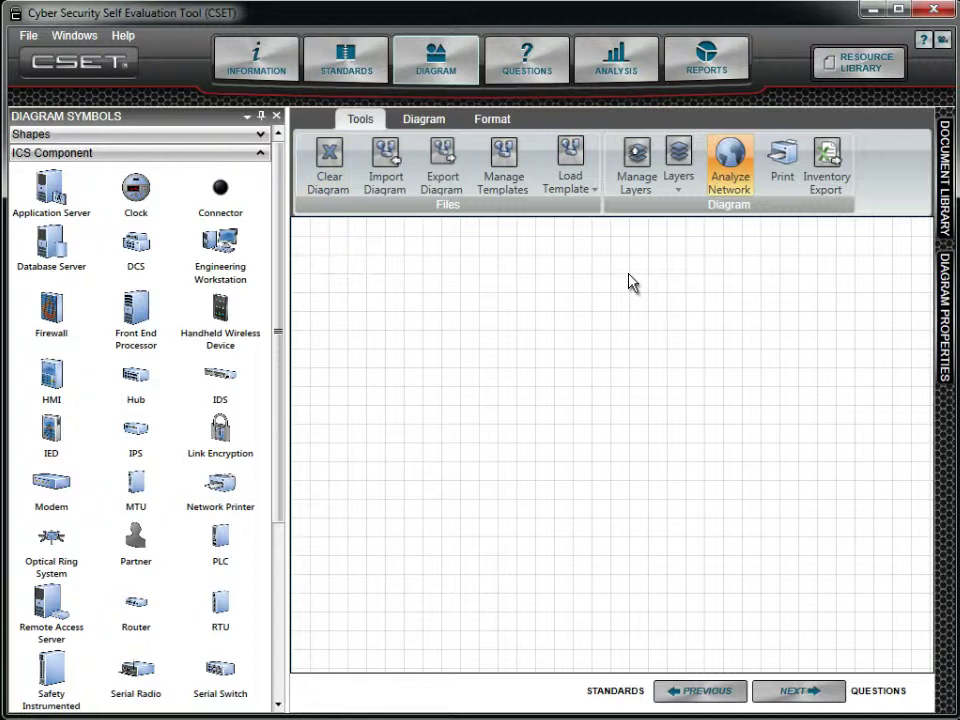
Open the Load Template list showing the DCS through Water Plant System templates.
left_click(578, 162)
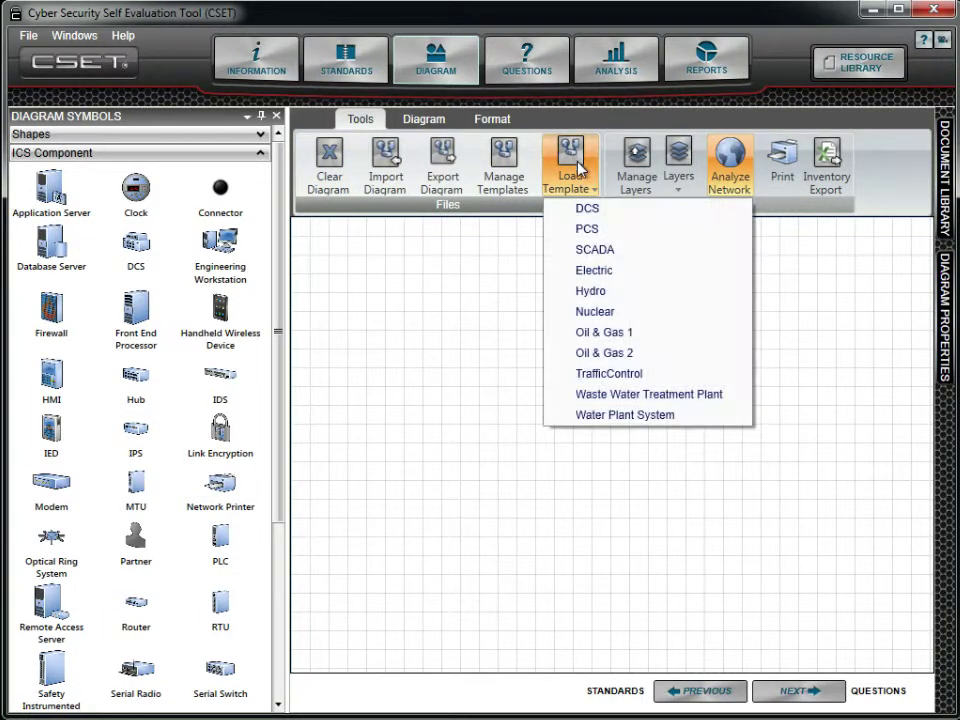
Load the PCS template, then clear it from the canvas and confirm with Yes.
left_click(620, 232)
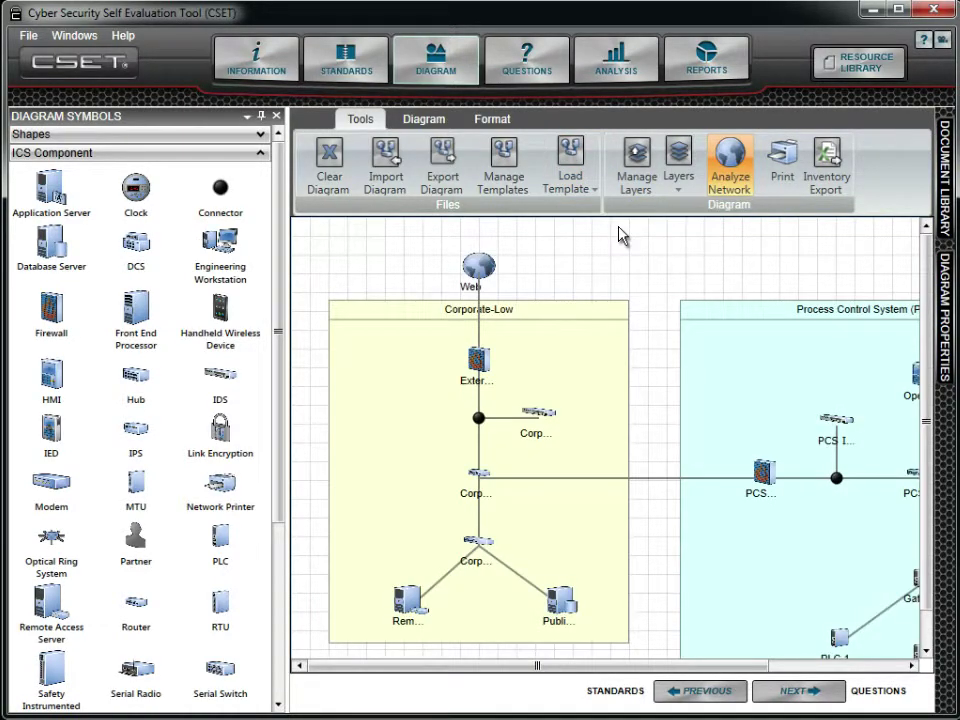
left_click(347, 178)
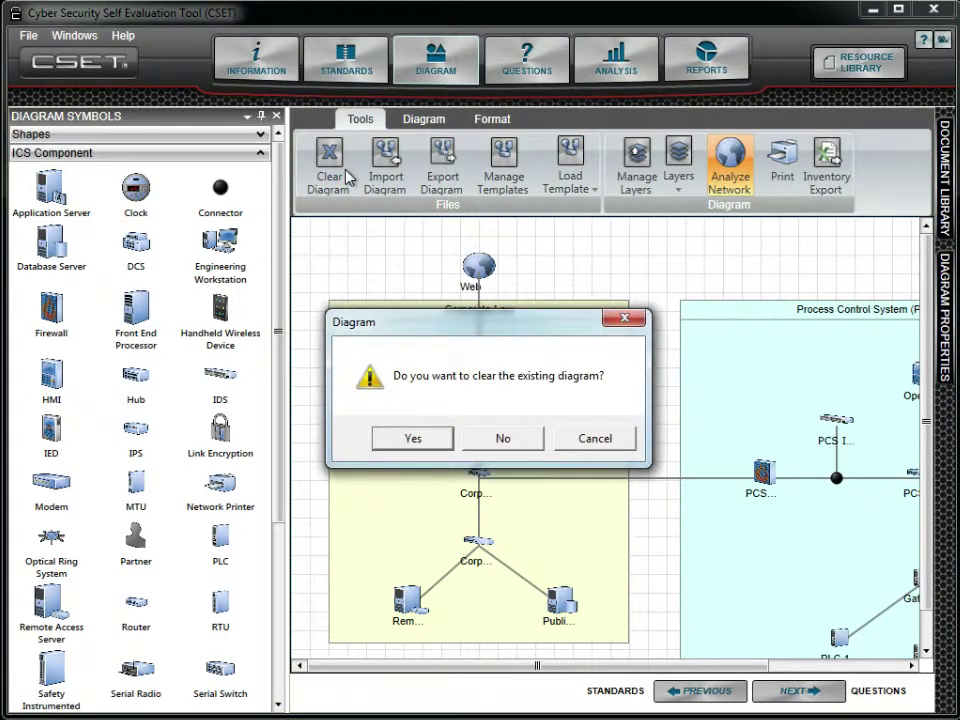
left_click(408, 441)
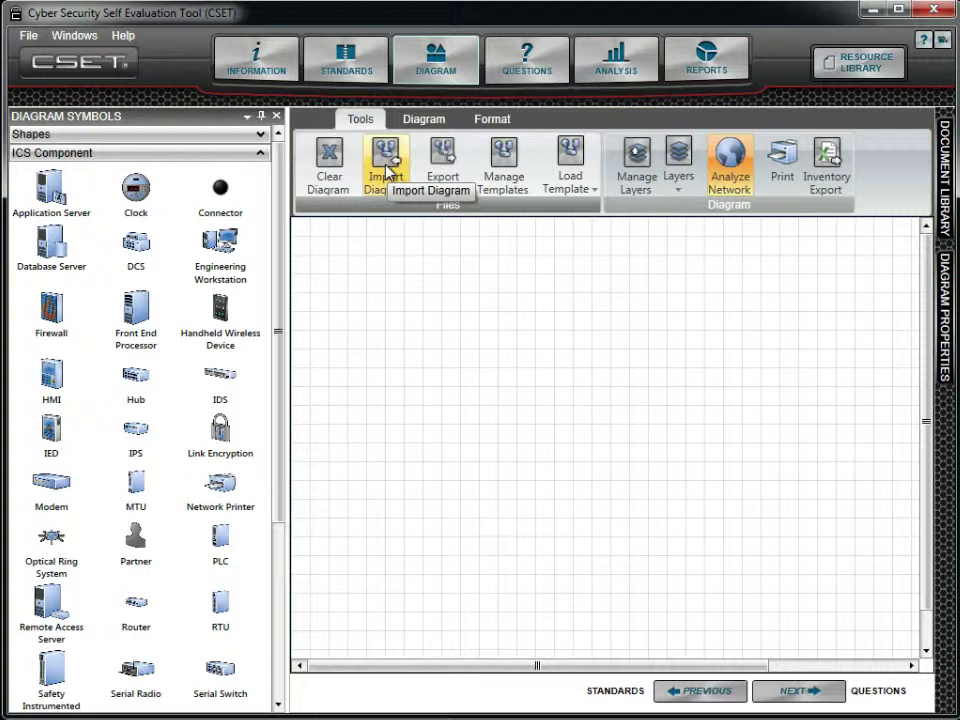
Import ACME Base File.csetd from the Assessments Folder onto the canvas.
left_click(386, 170)
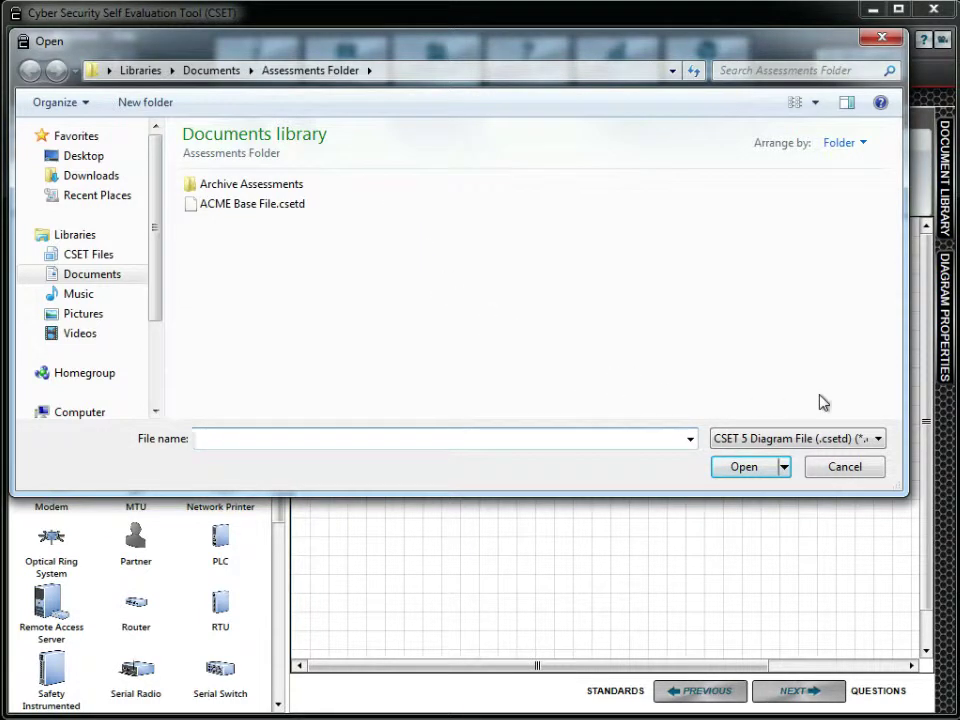
left_click(876, 441)
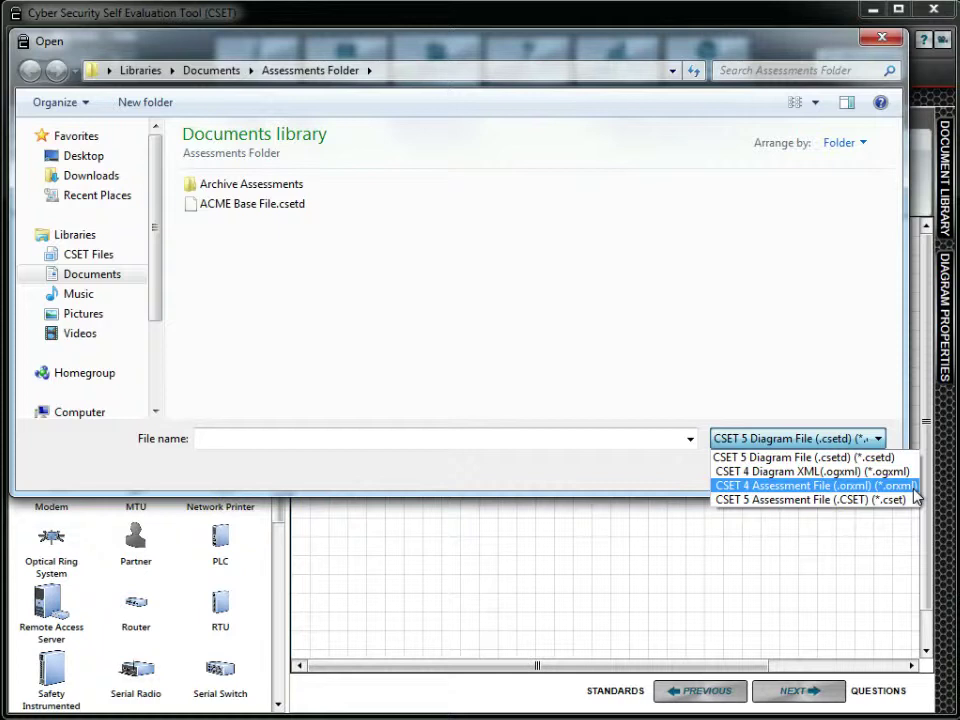
left_click(218, 213)
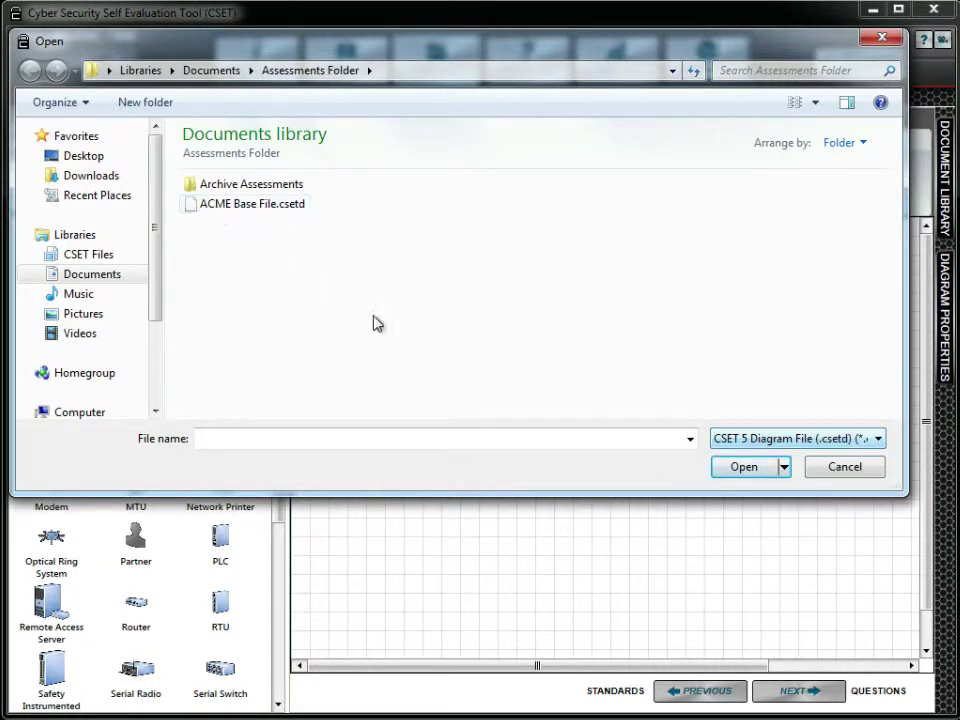
left_click(729, 467)
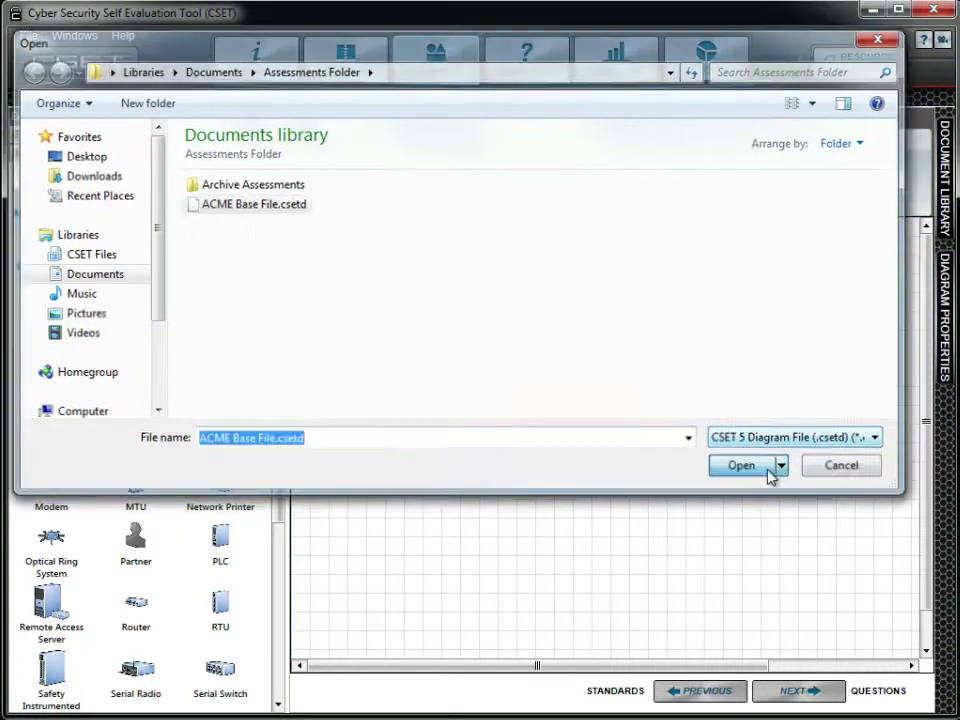
left_click(768, 475)
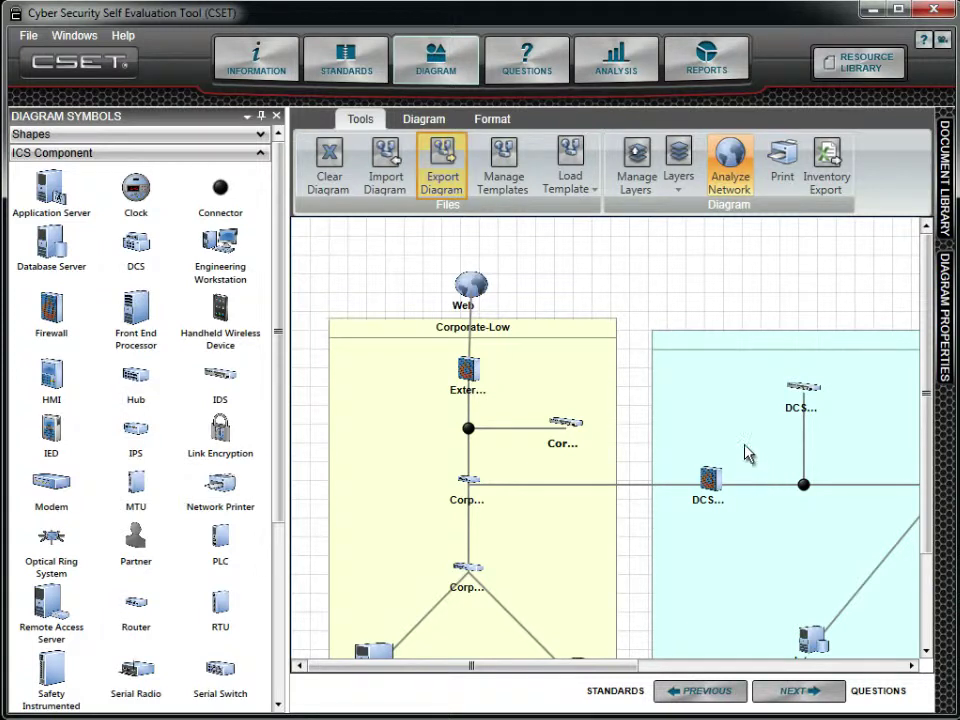
Export the current diagram as a .csetd file named 'Example Diagram'.
left_click(447, 172)
type("Example")
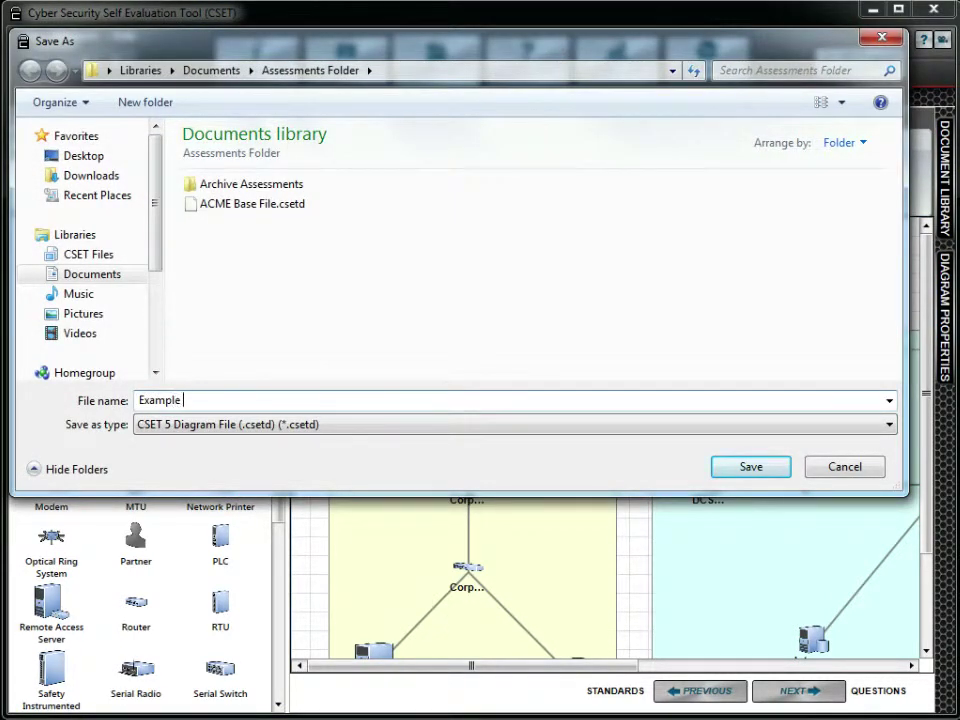
type(" Diagram")
left_click(785, 471)
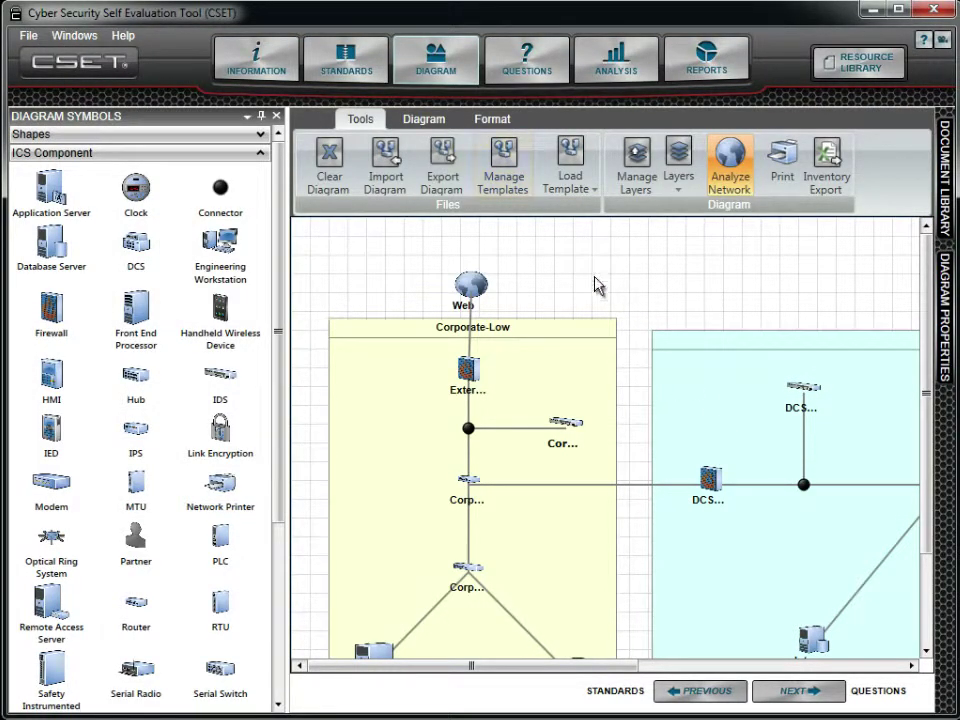
In Manage Templates, stop displaying the DCS, PCS, SCADA, Electric and Hydro templates.
left_click(499, 151)
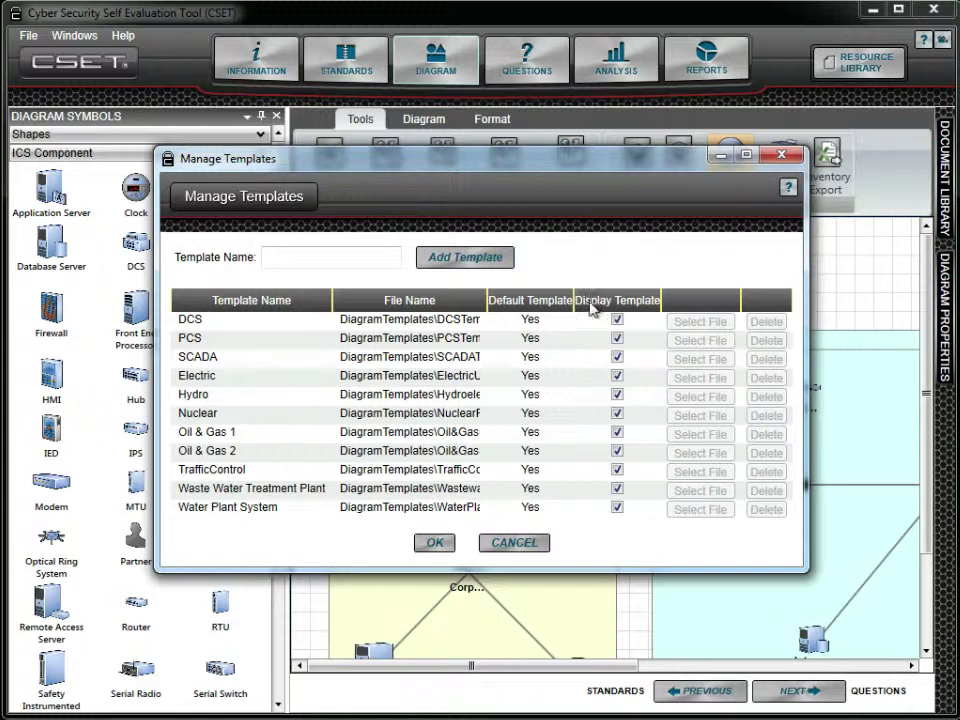
left_click(618, 323)
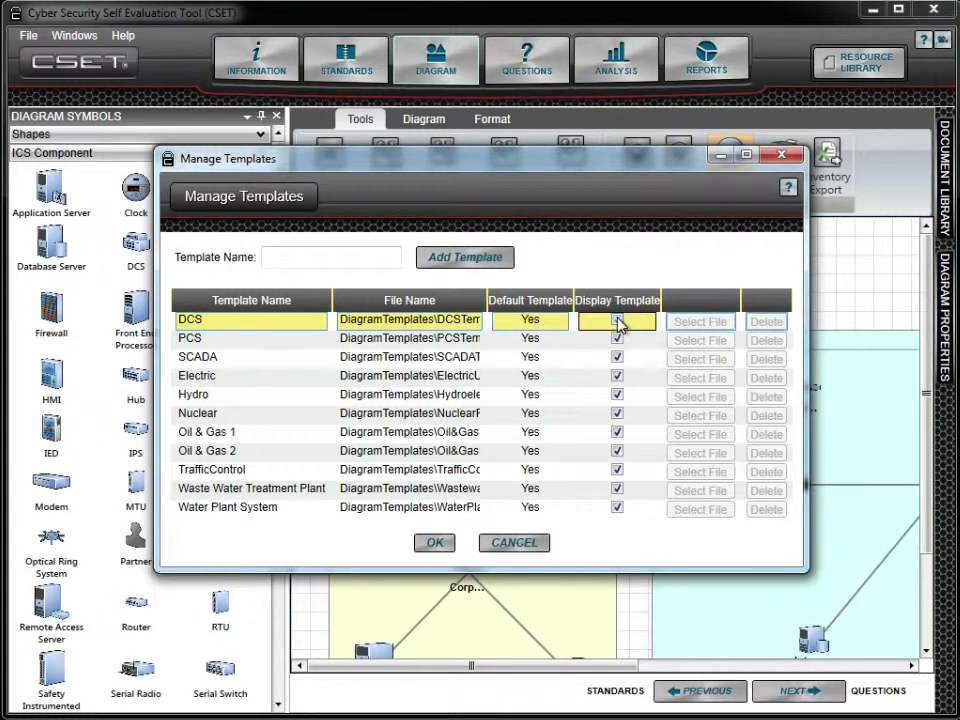
left_click(618, 323)
left_click(619, 341)
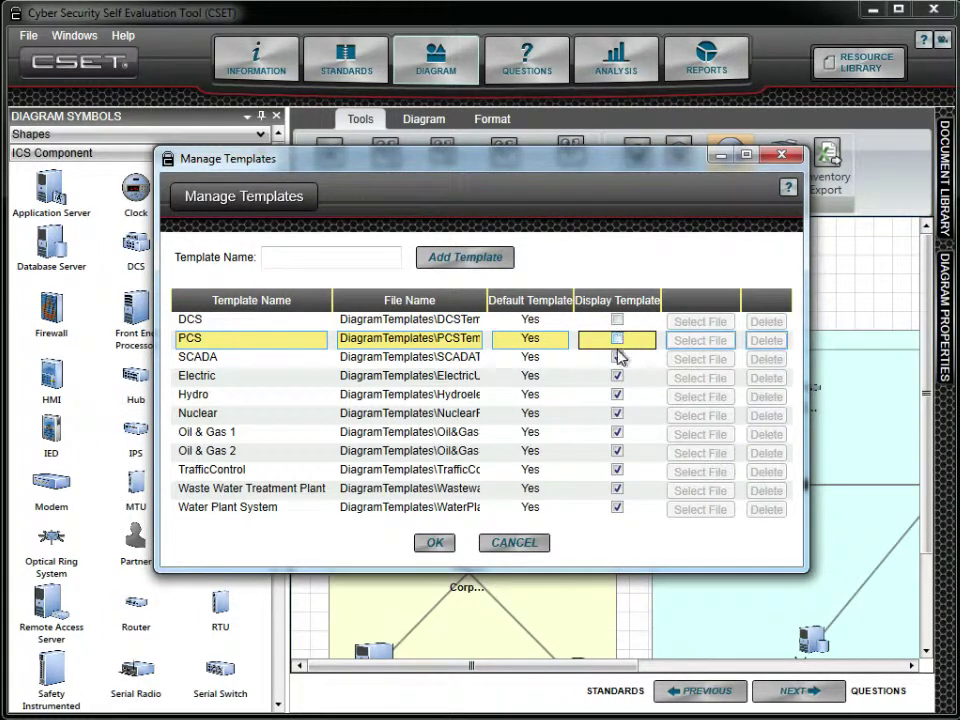
left_click(618, 359)
left_click(617, 377)
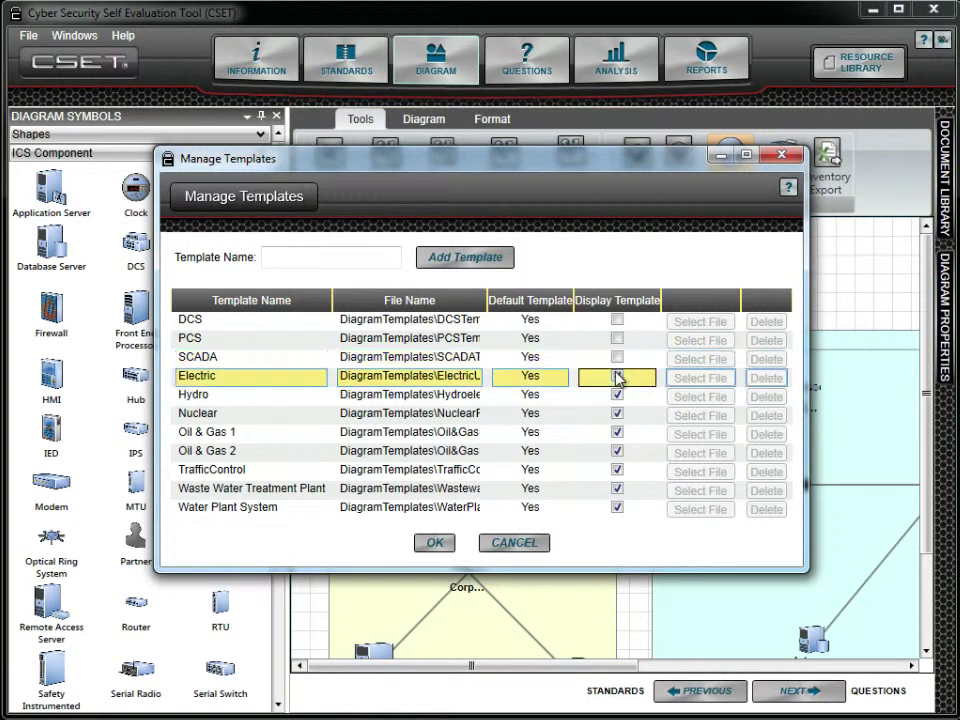
left_click(618, 397)
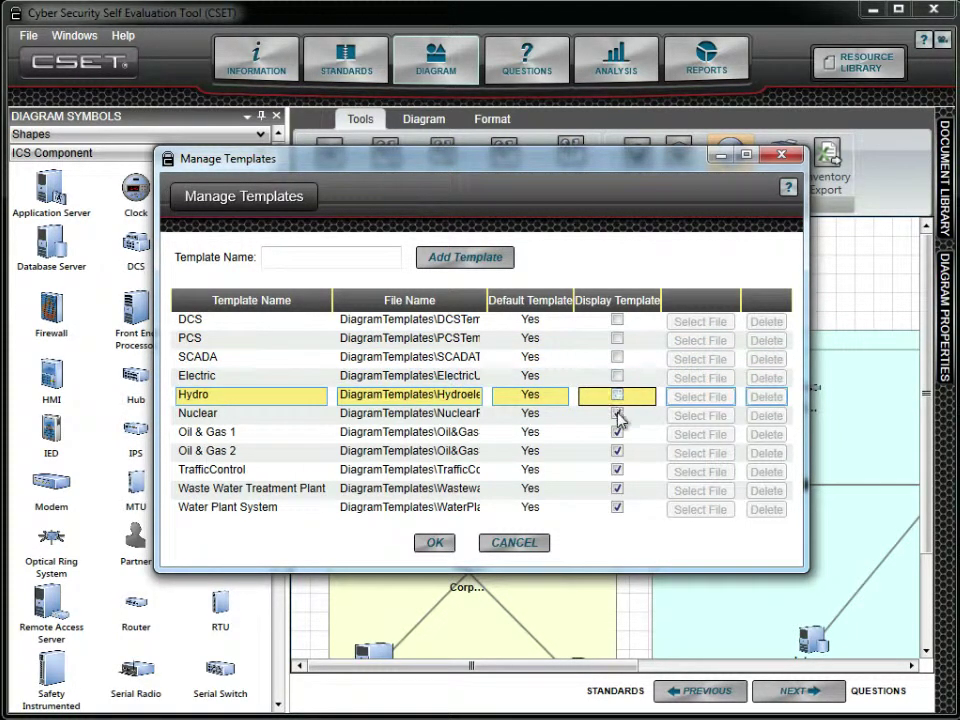
Also hide Nuclear, Oil & Gas 1, TrafficControl, Waste Water Treatment Plant and Water Plant System.
left_click(618, 415)
left_click(617, 434)
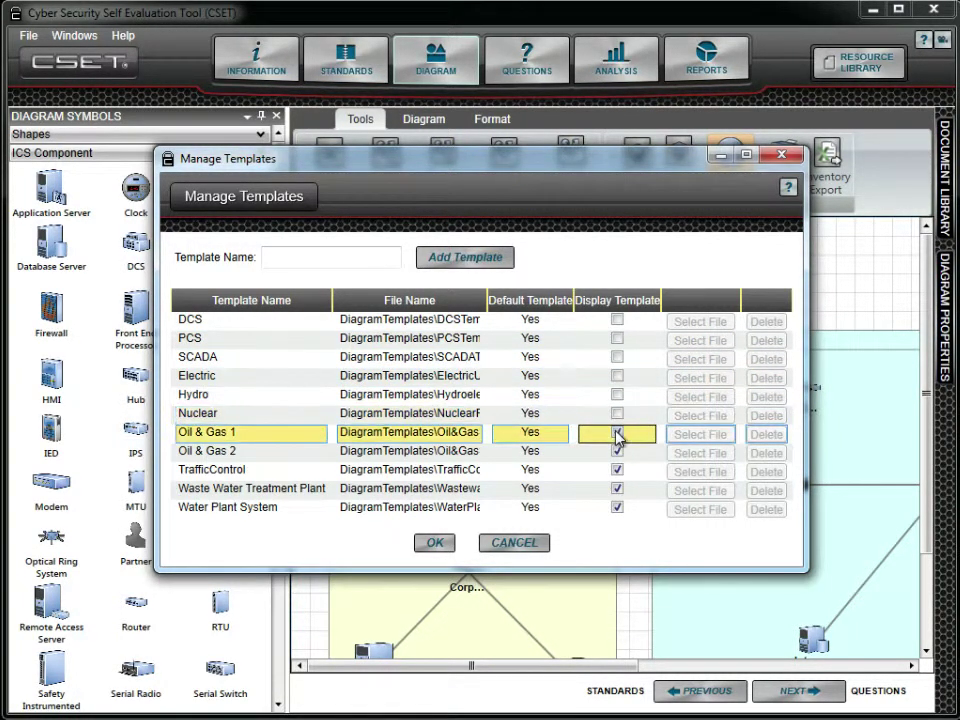
left_click(617, 470)
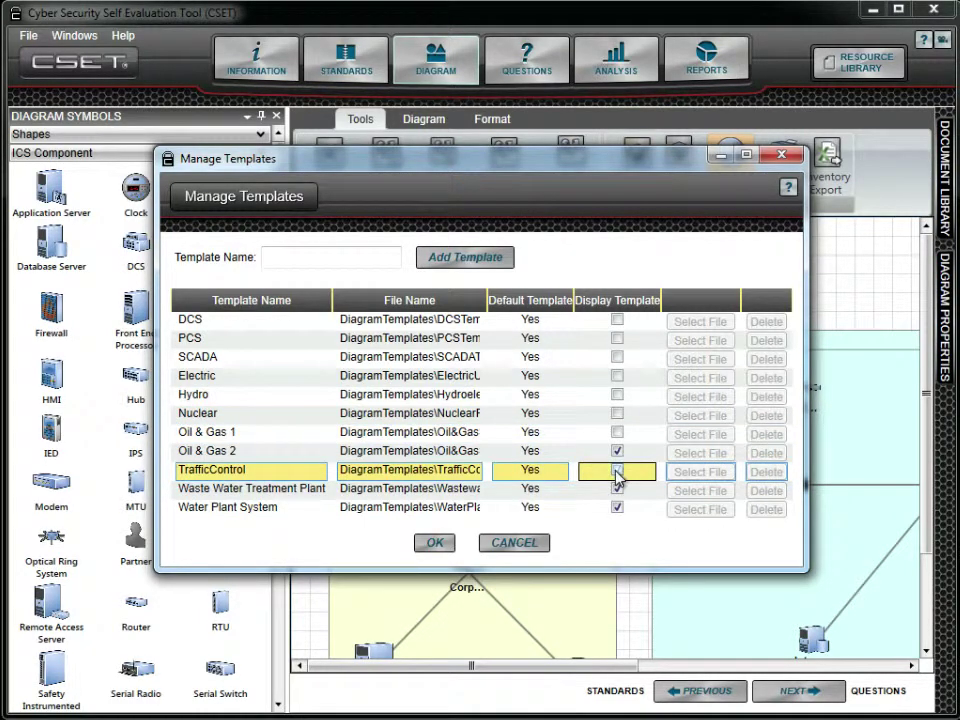
left_click(617, 490)
left_click(618, 508)
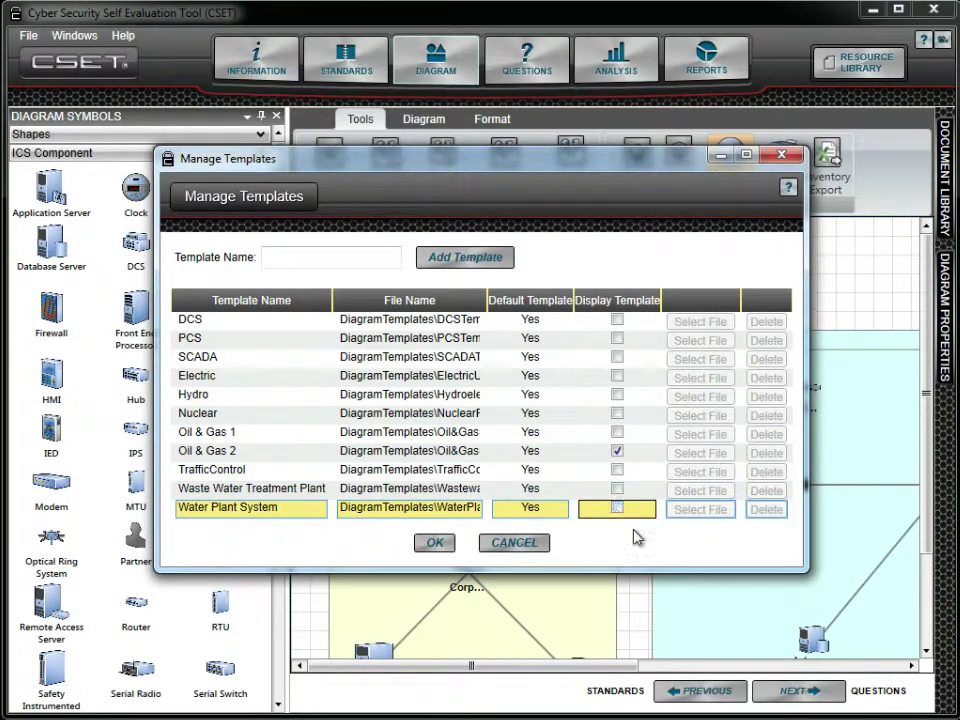
left_click(383, 262)
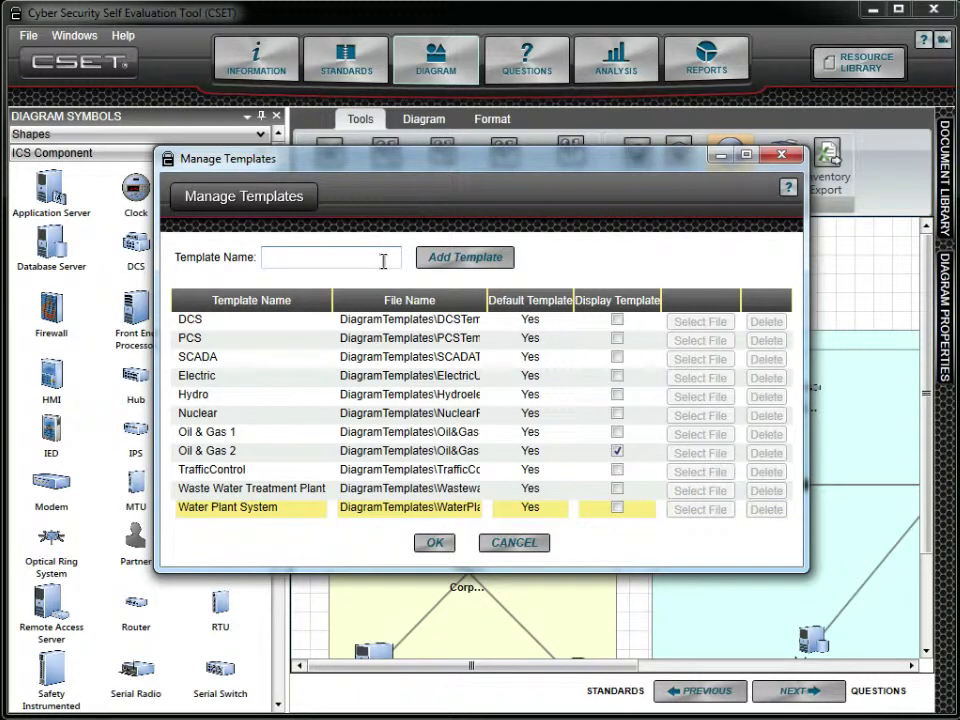
Add a template named 'ACME Base' from ACME Base File.csetd and confirm with OK.
left_click(383, 261)
type("ACME Base")
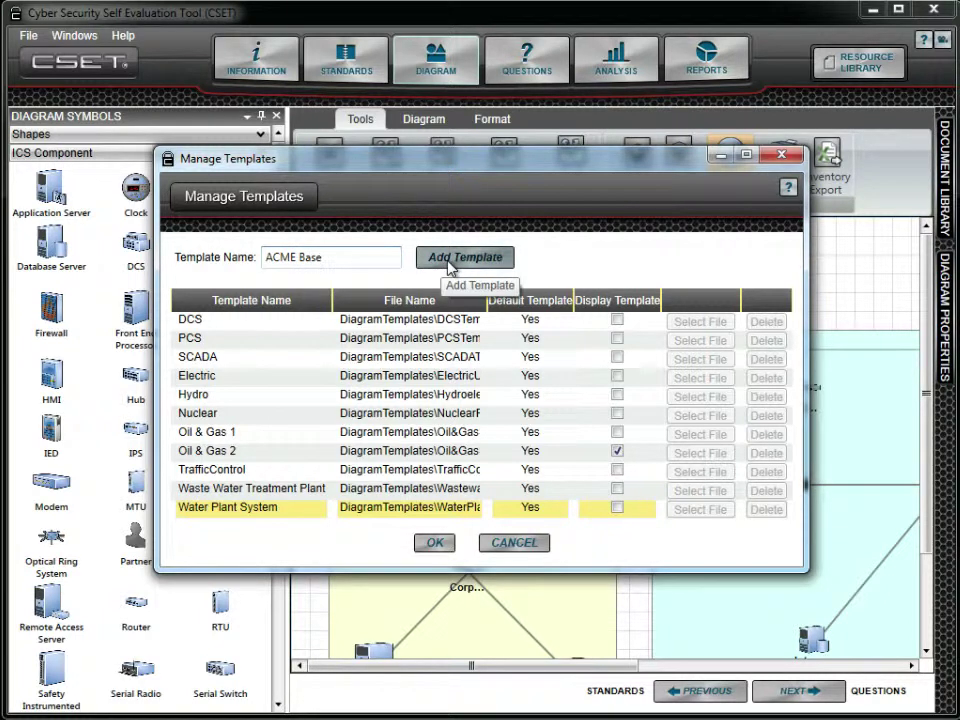
left_click(450, 265)
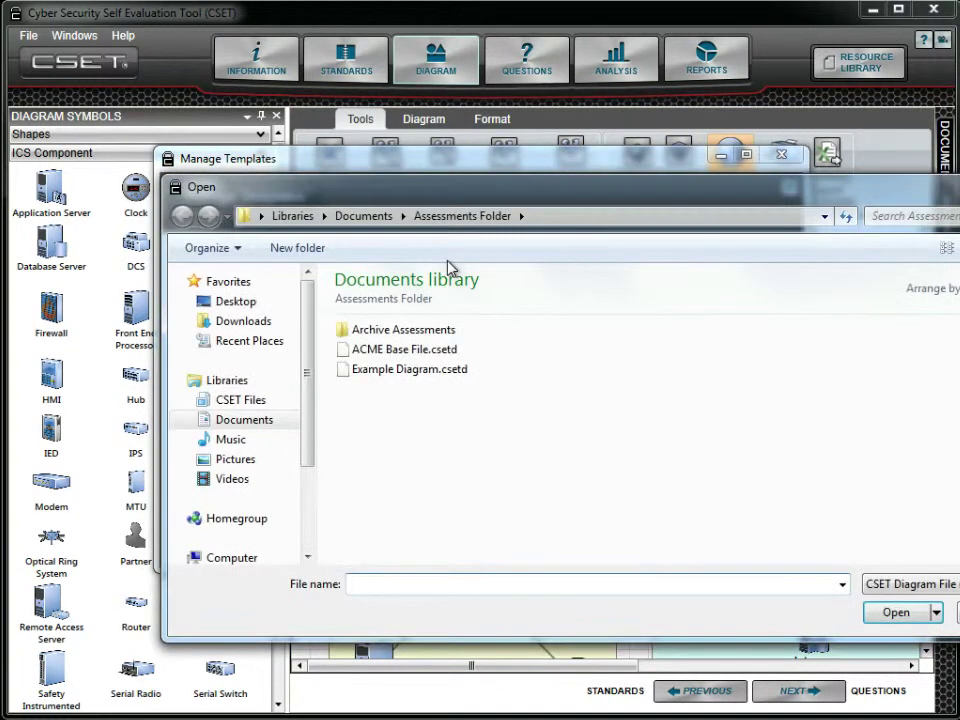
left_click(434, 351)
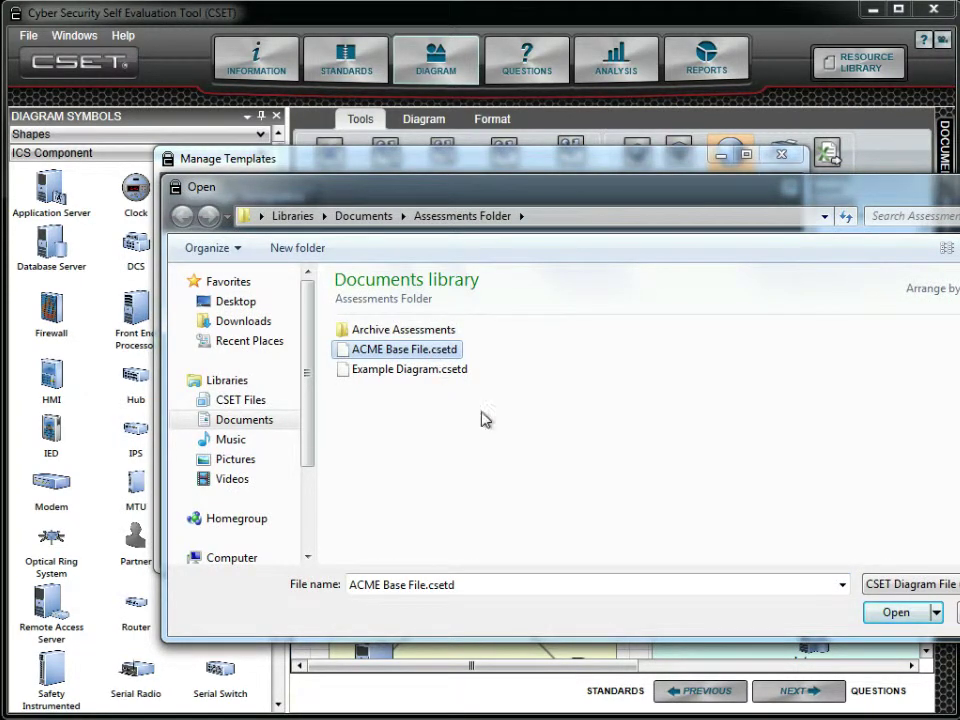
left_click(907, 621)
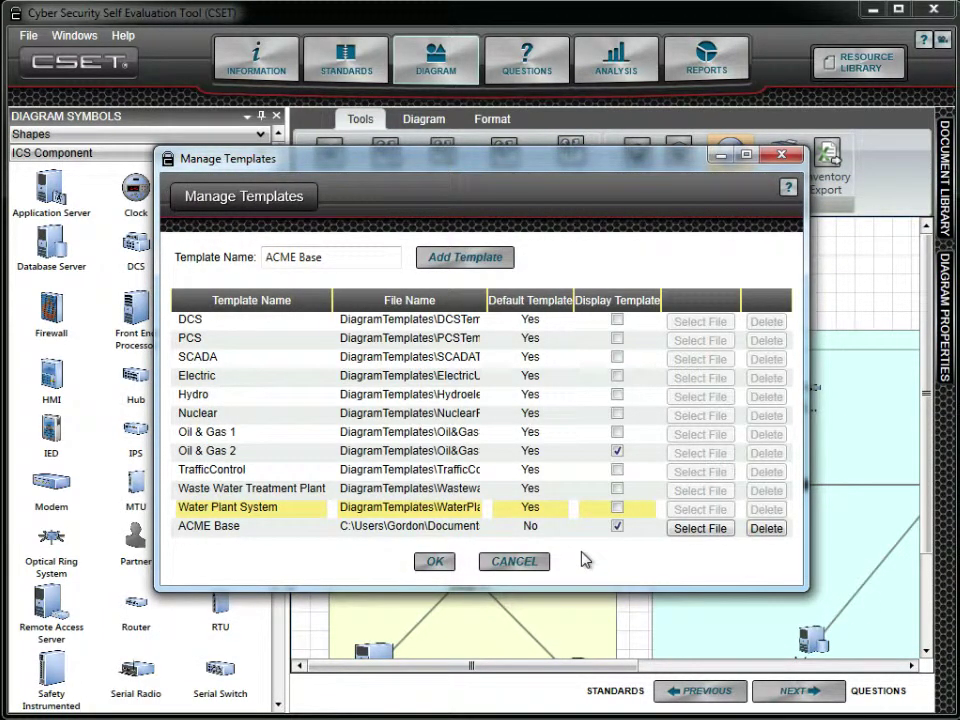
left_click(436, 562)
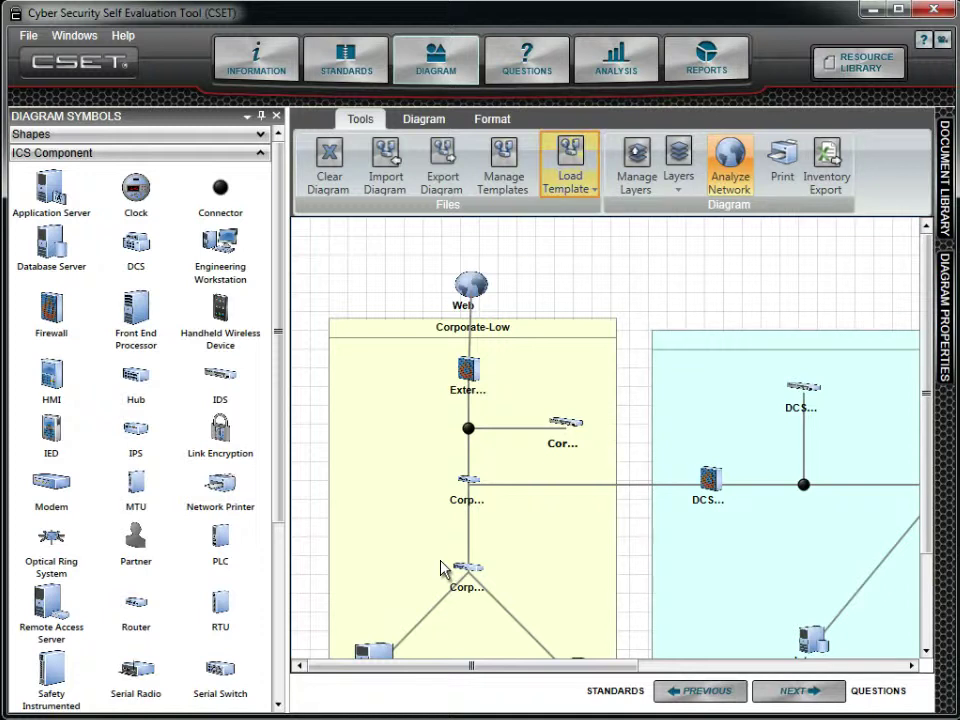
Replace the diagram with the Oil & Gas 2 template, then open the layer manager.
left_click(443, 568)
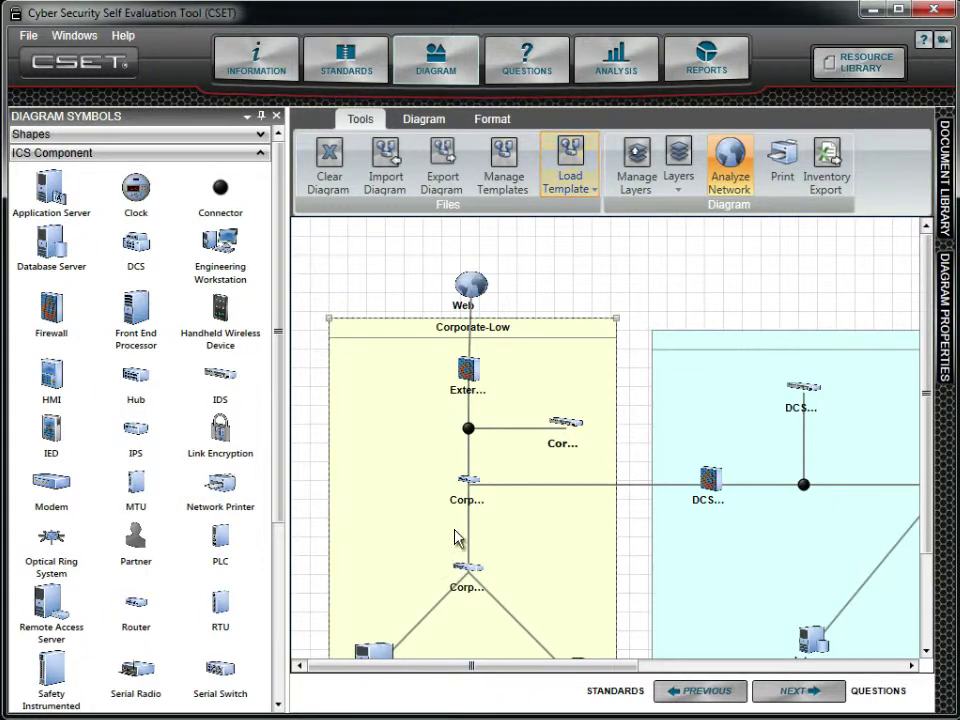
left_click(574, 156)
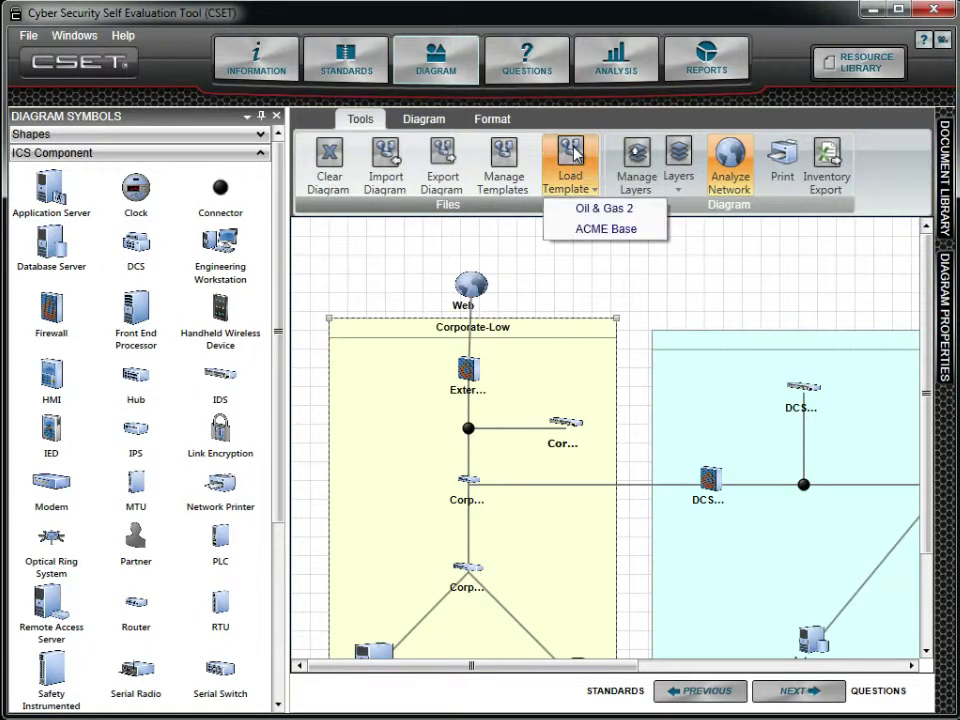
left_click(642, 212)
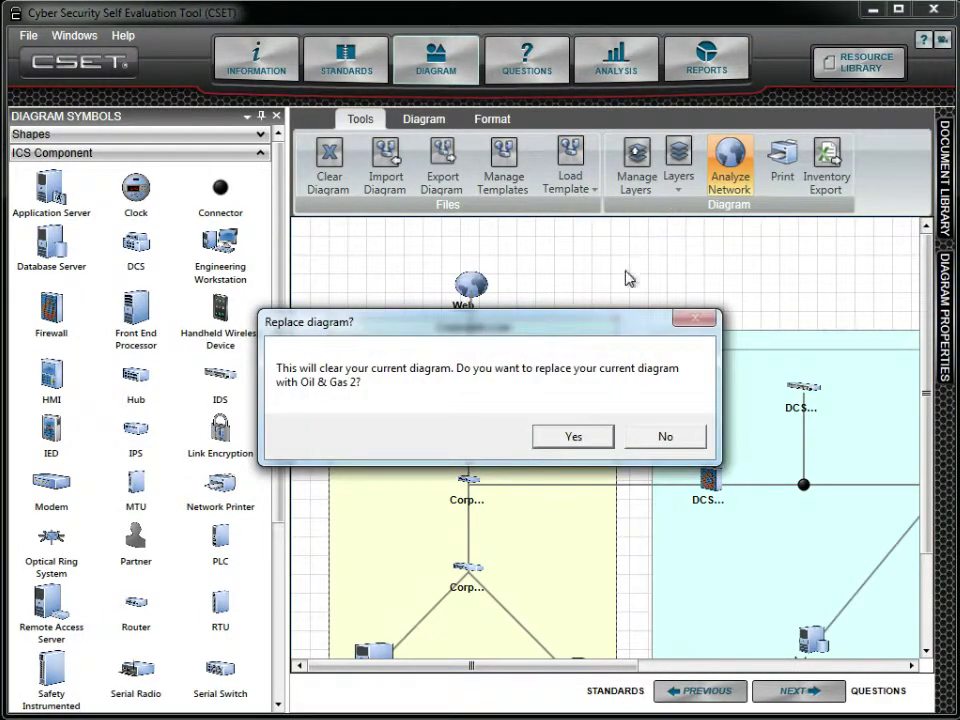
left_click(576, 440)
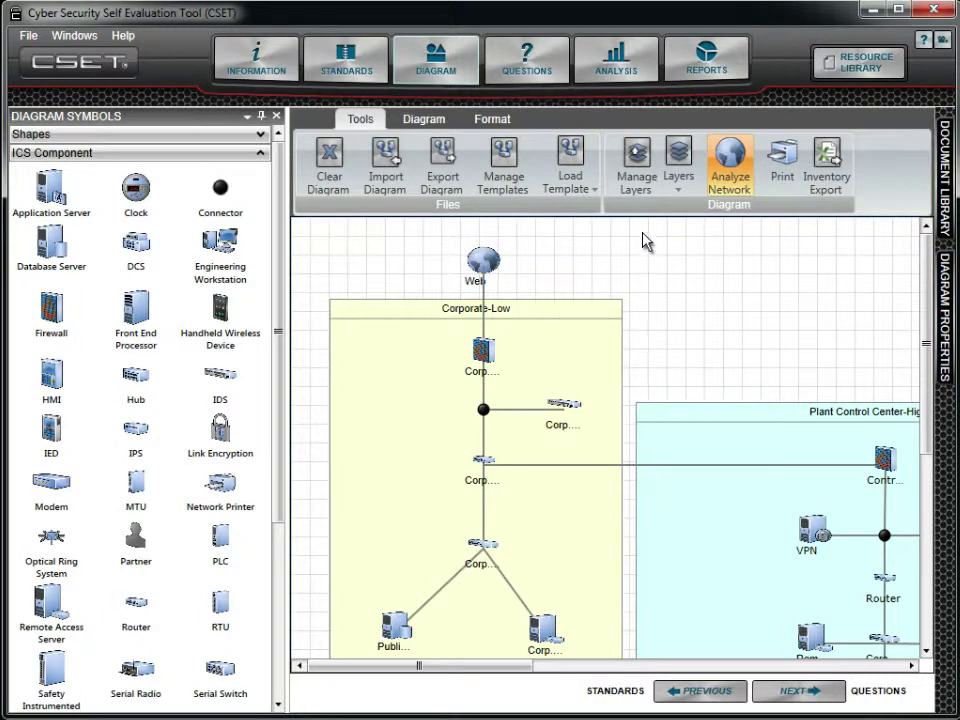
left_click(643, 169)
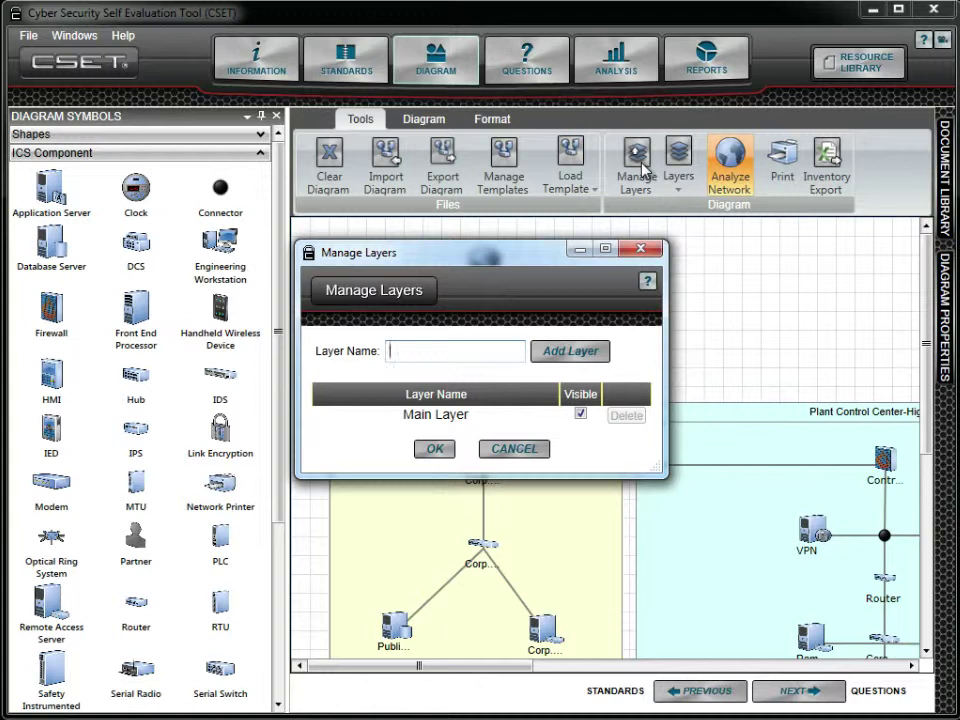
Create layers Corporate, Building 101 and Area 51 in Manage Layers and confirm with OK.
type("Corporate")
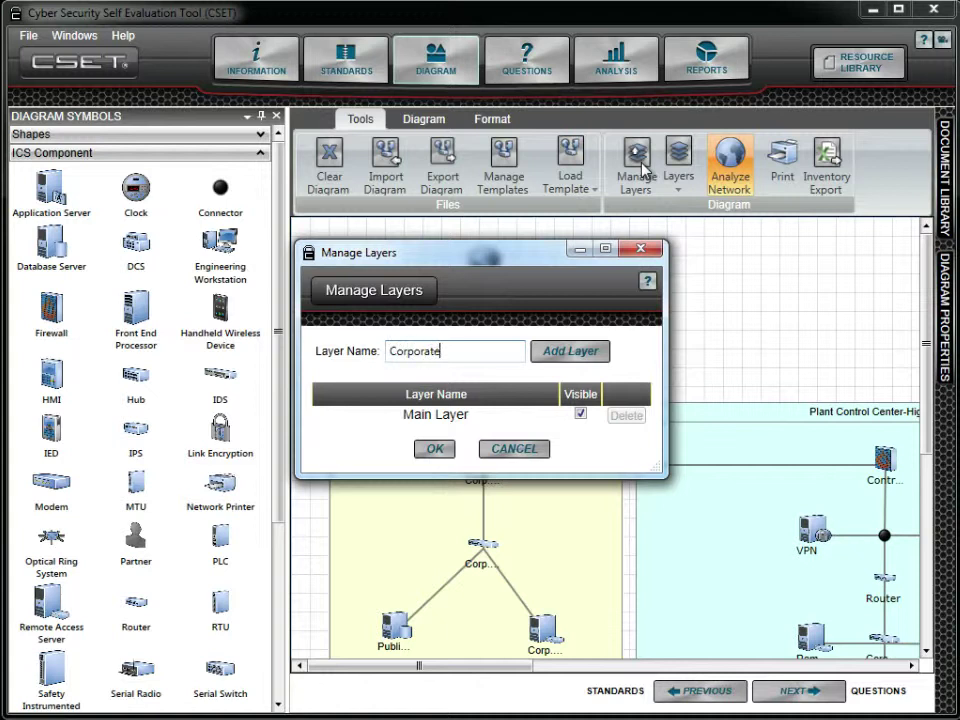
left_click(566, 351)
left_click_drag(446, 351, 394, 352)
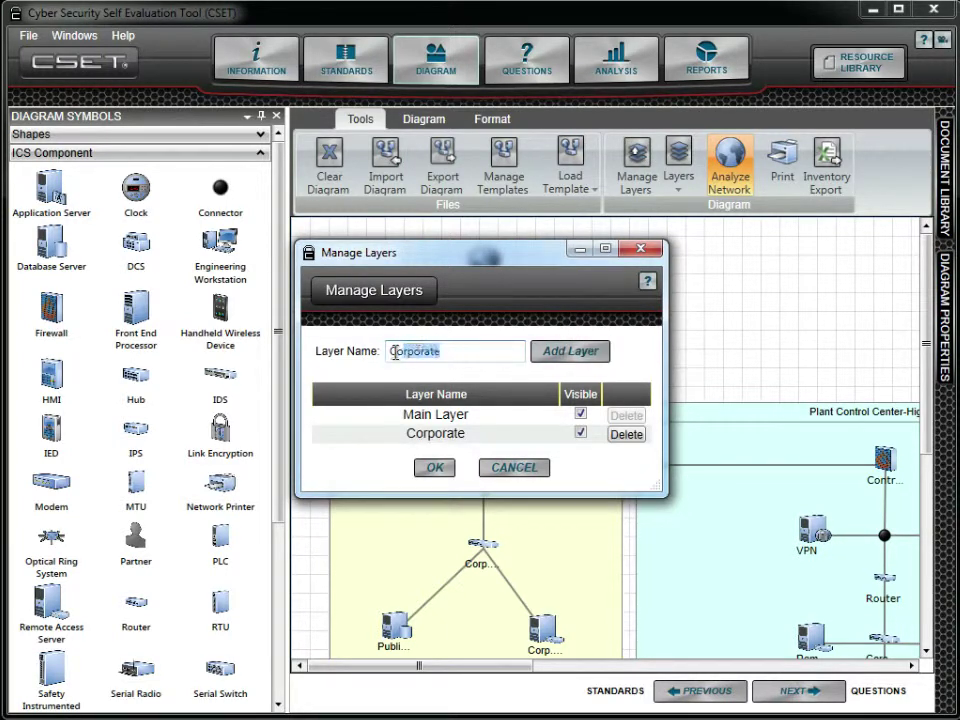
type("B")
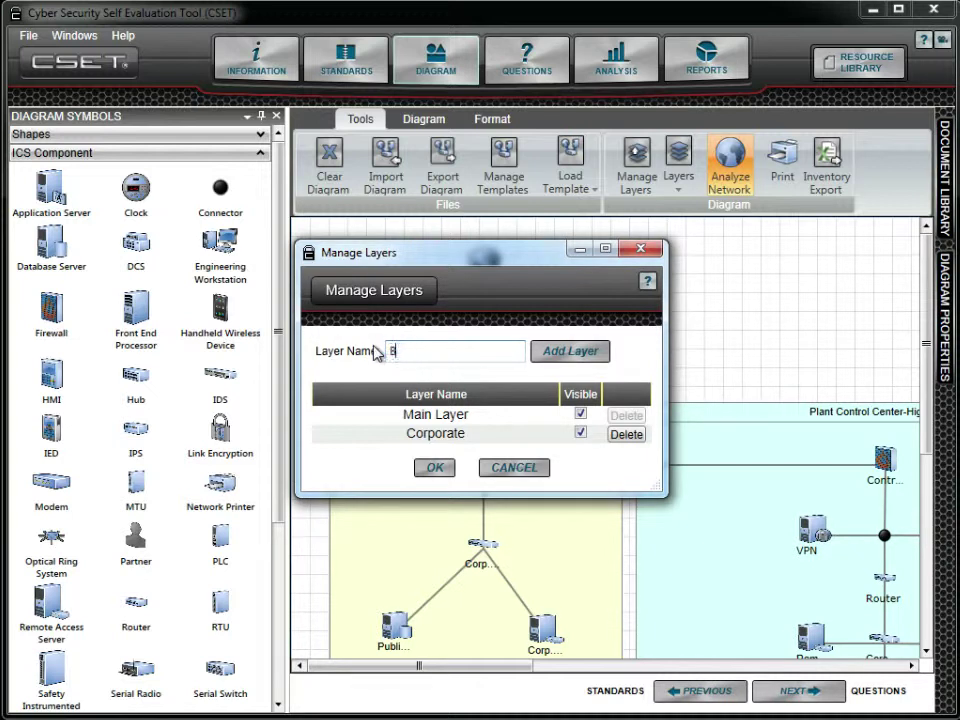
type("uilding 101")
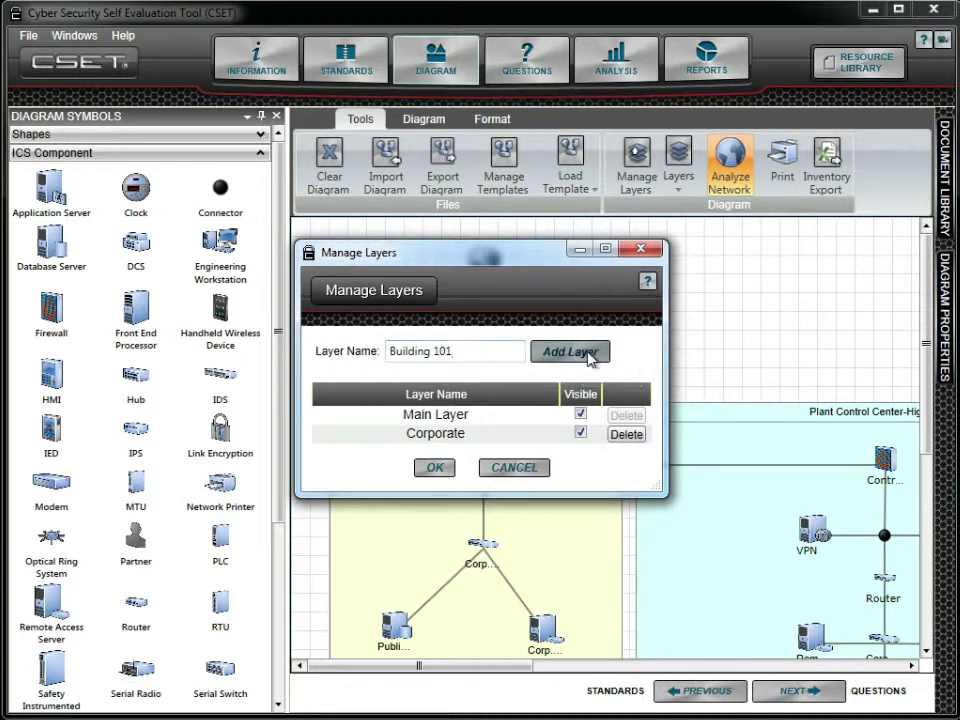
left_click(588, 353)
left_click_drag(485, 351, 381, 354)
type("Area 51")
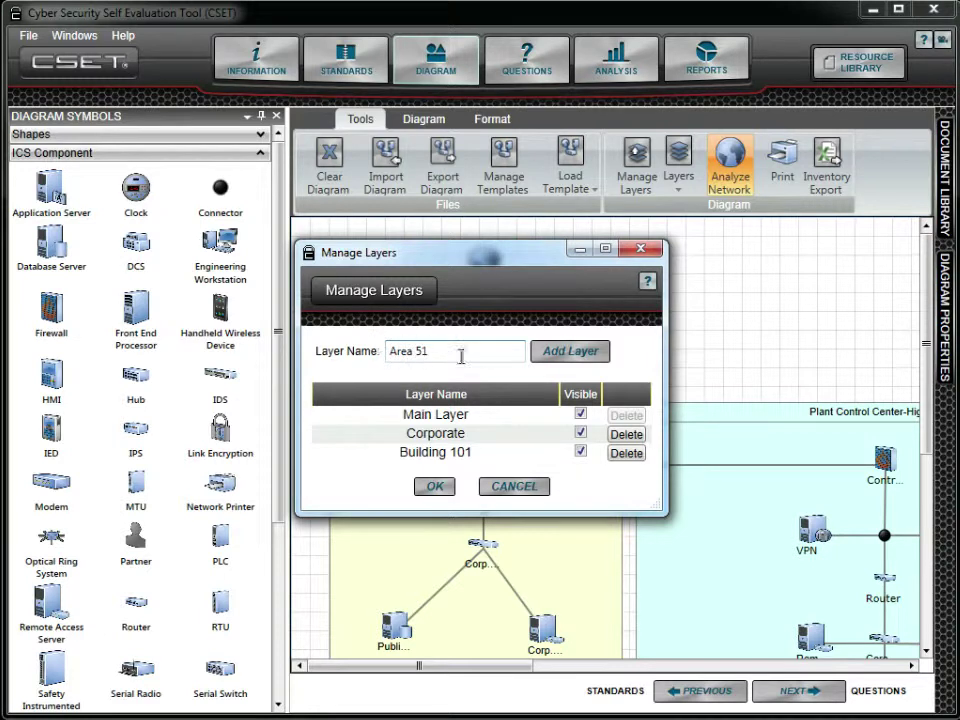
left_click(551, 358)
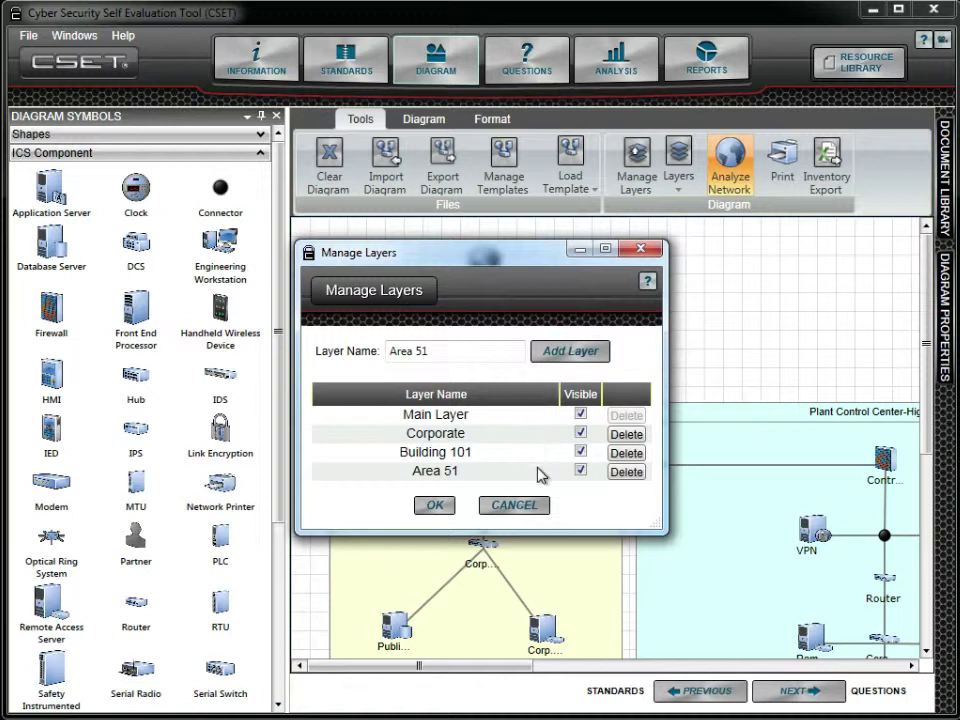
left_click(440, 507)
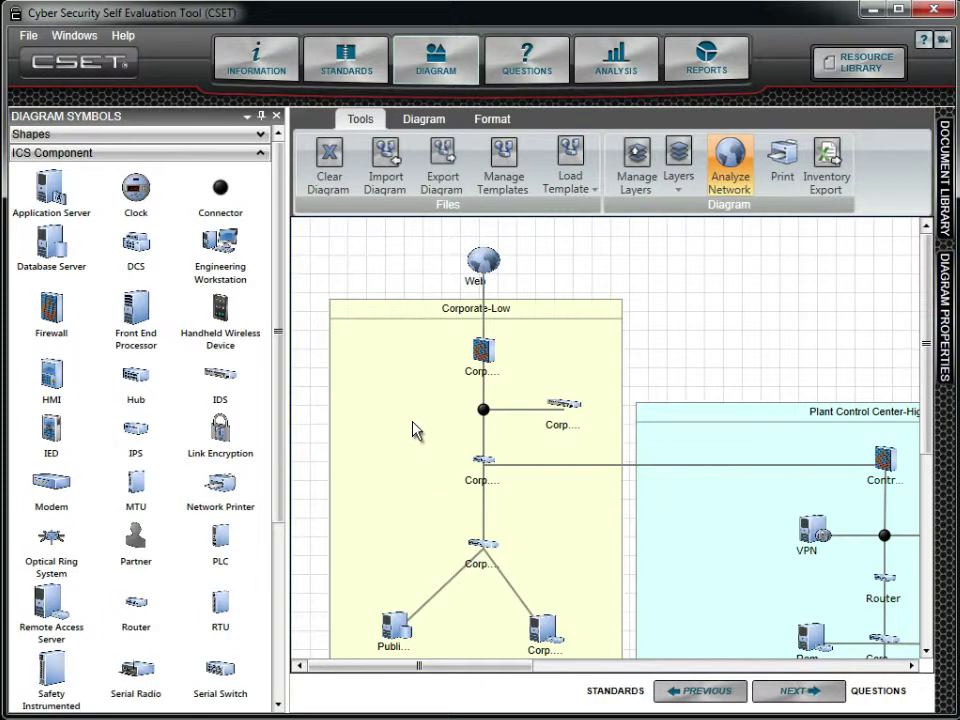
Unpin the Diagram Symbols panel so it auto-hides and the canvas widens.
left_click(261, 117)
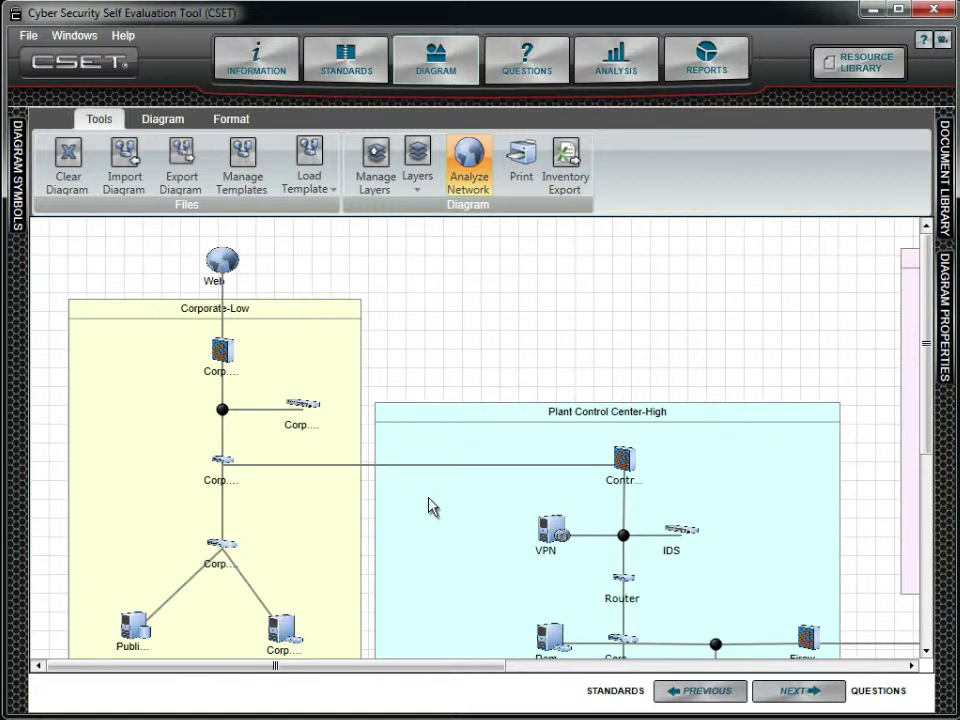
Set the VPN component's Layer to Building 101 and collapse the properties panel.
left_click(556, 530)
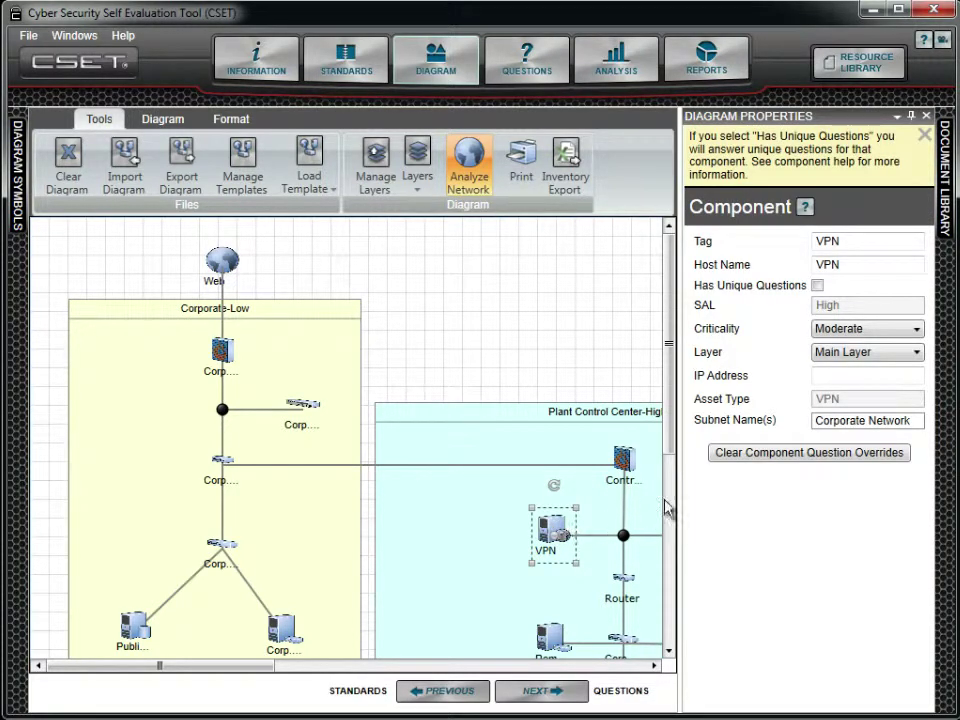
left_click(895, 355)
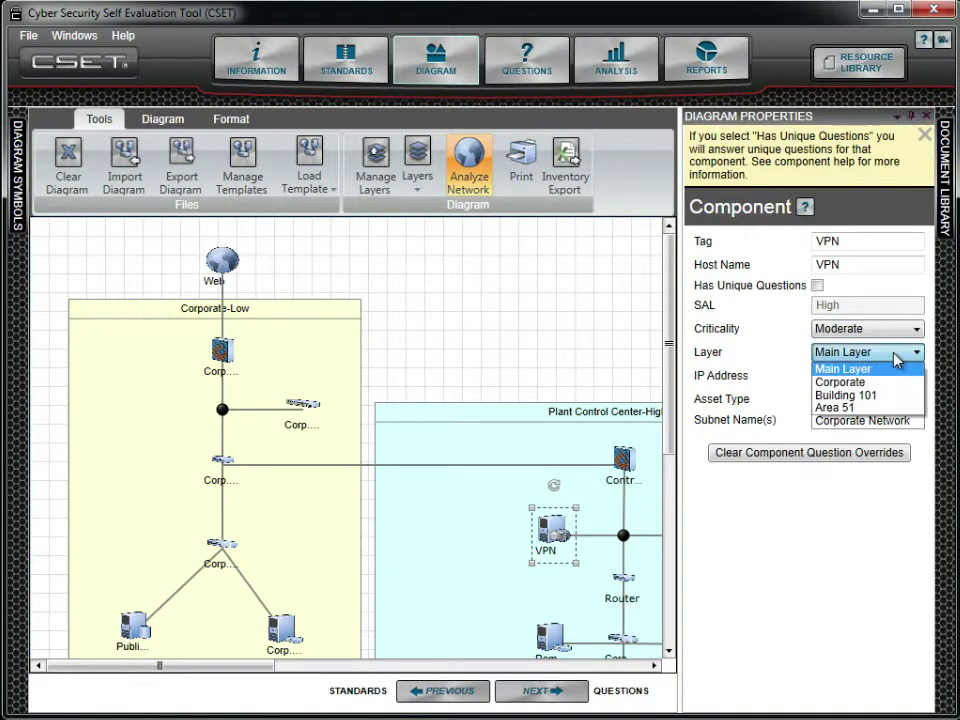
left_click(895, 396)
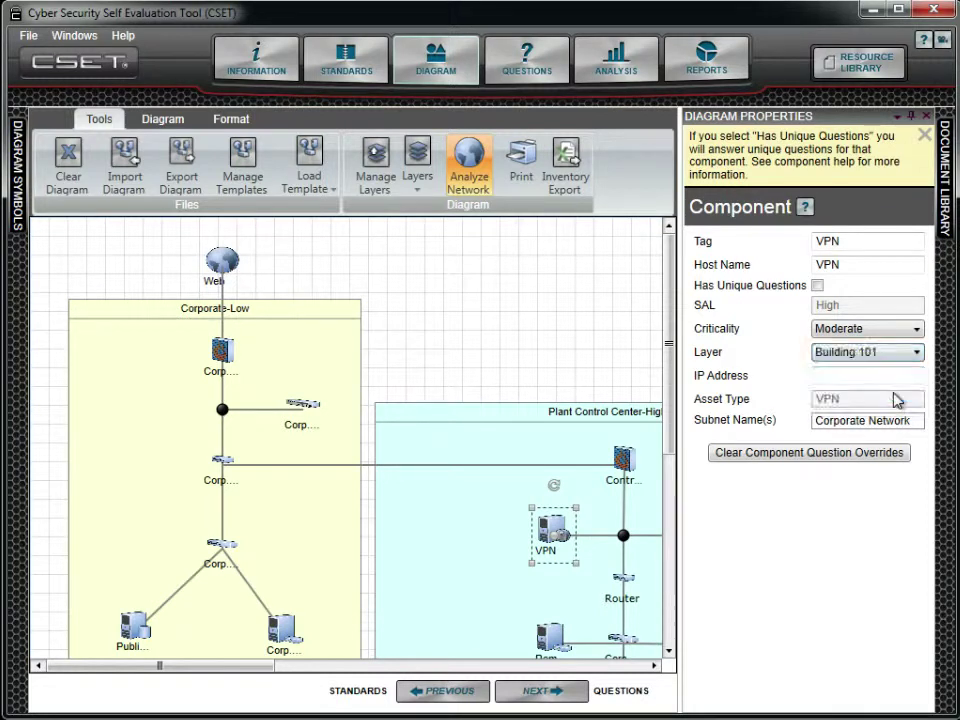
left_click(911, 117)
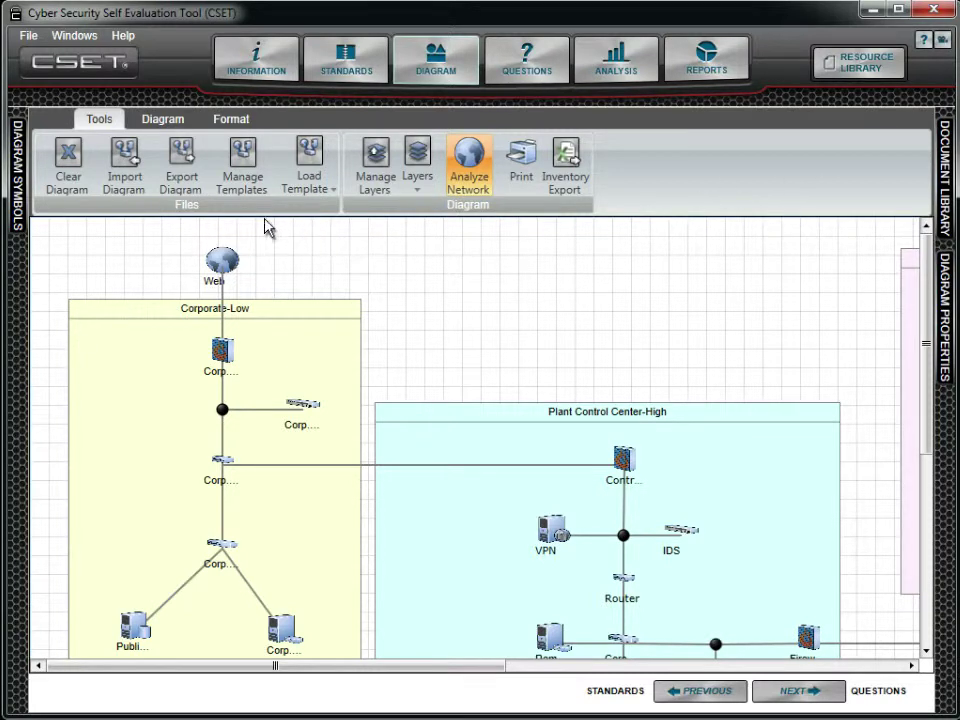
Marquee-select the Web node and all Corporate-Low devices and set their Layer to Corporate.
left_click(174, 128)
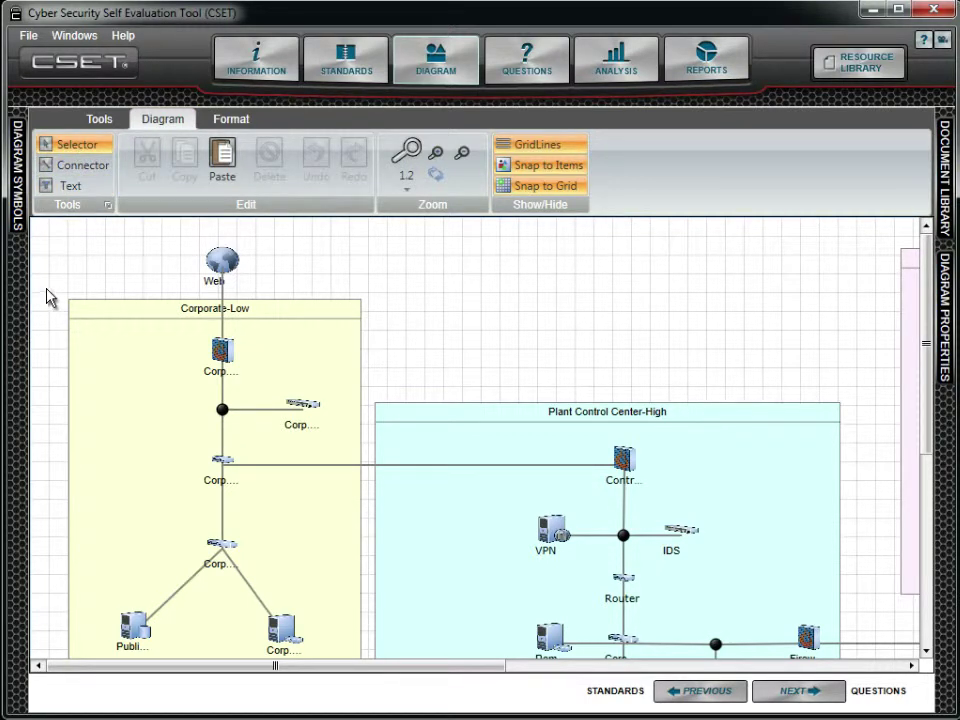
left_click_drag(50, 285, 370, 664)
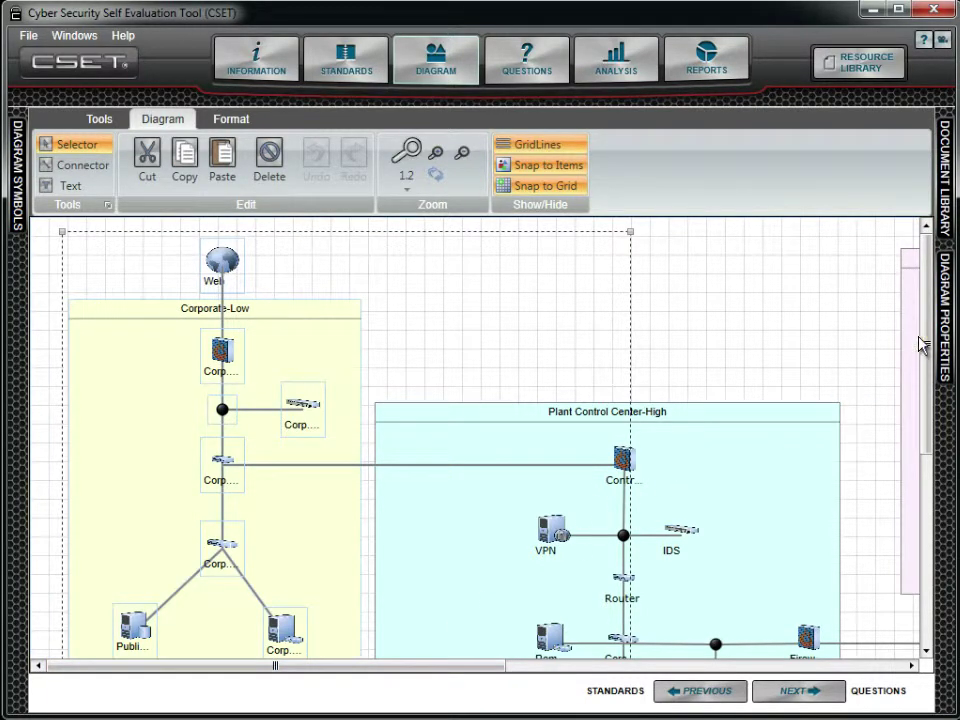
mouse_move(944, 335)
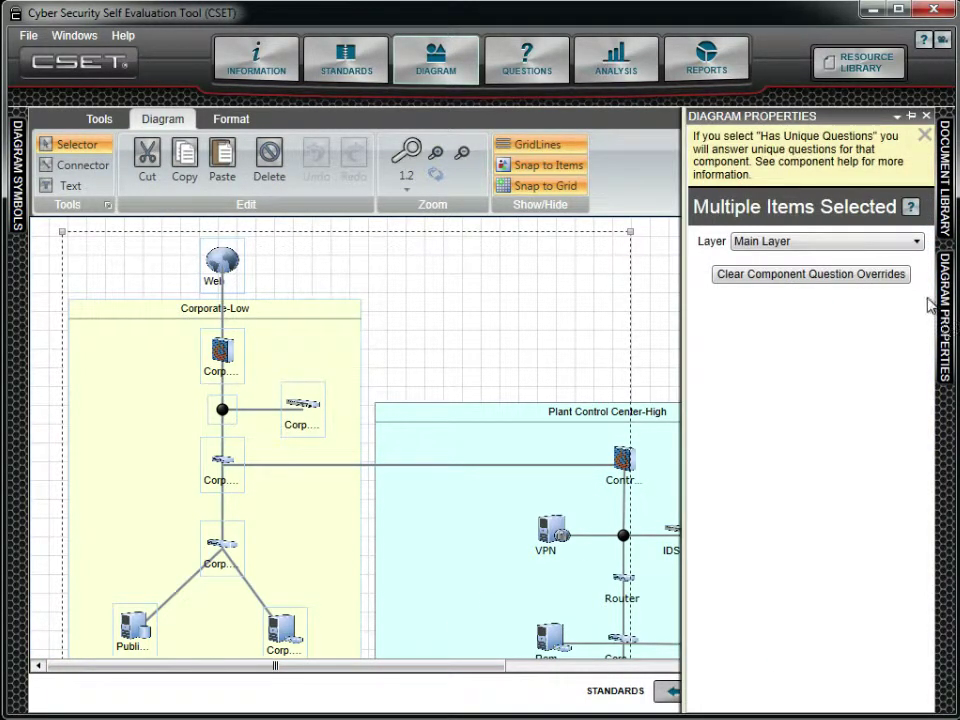
left_click(866, 244)
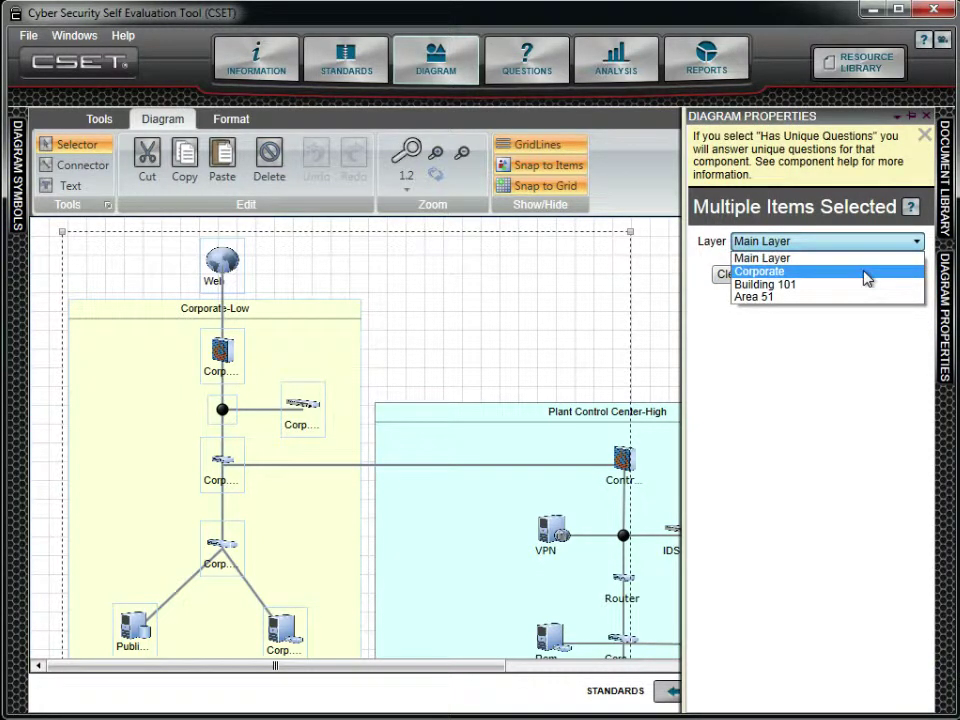
left_click(865, 272)
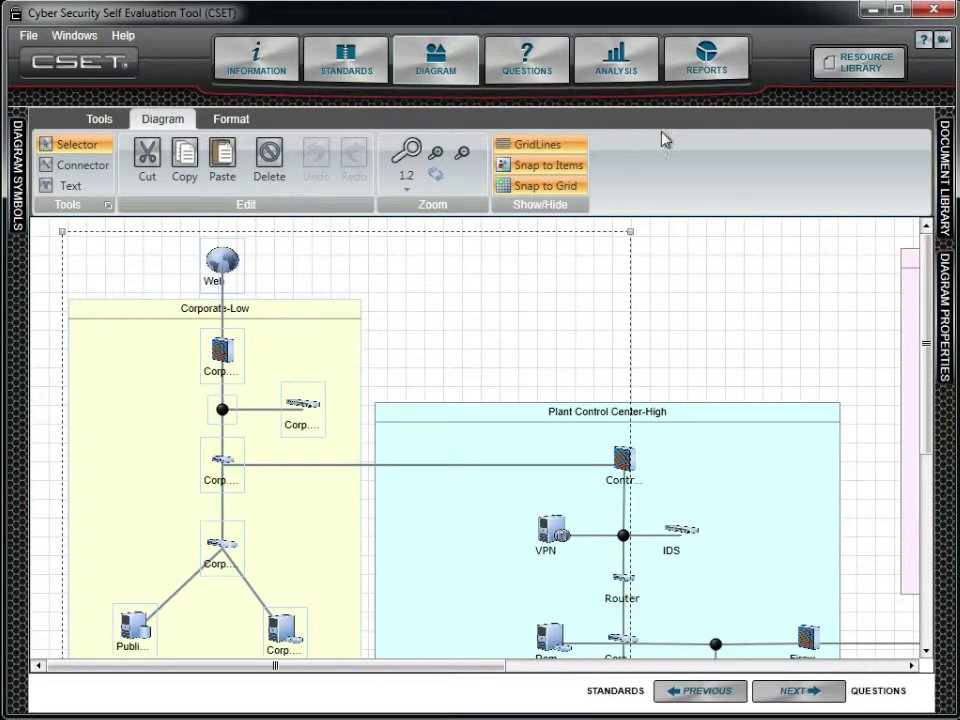
left_click(100, 122)
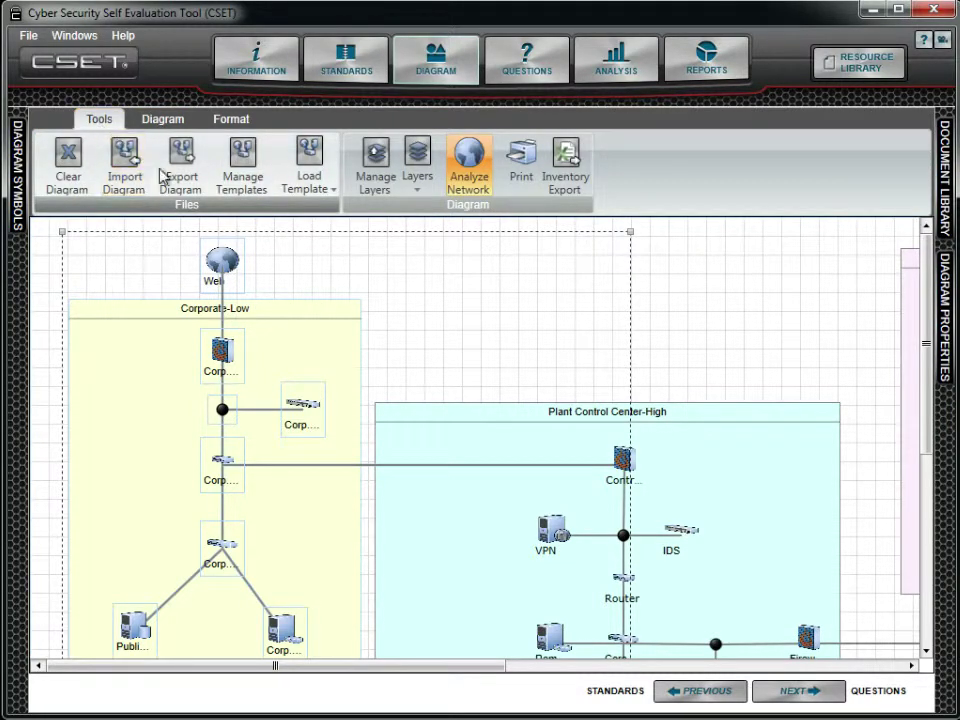
Hide the Corporate layer from the diagram, then make it visible again.
left_click(421, 163)
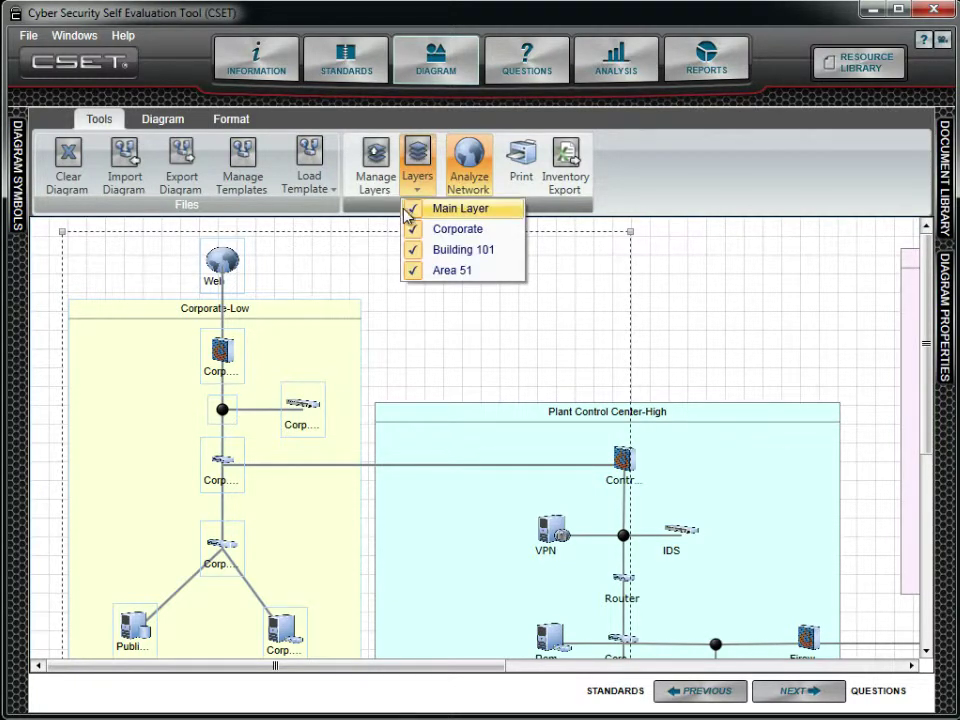
left_click(410, 232)
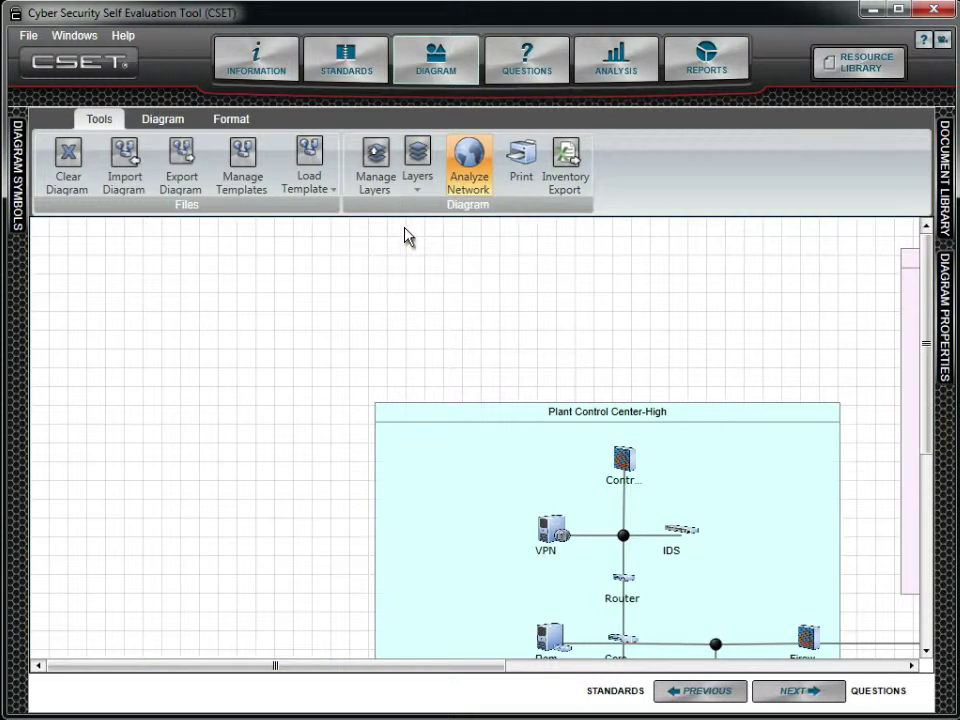
left_click(418, 152)
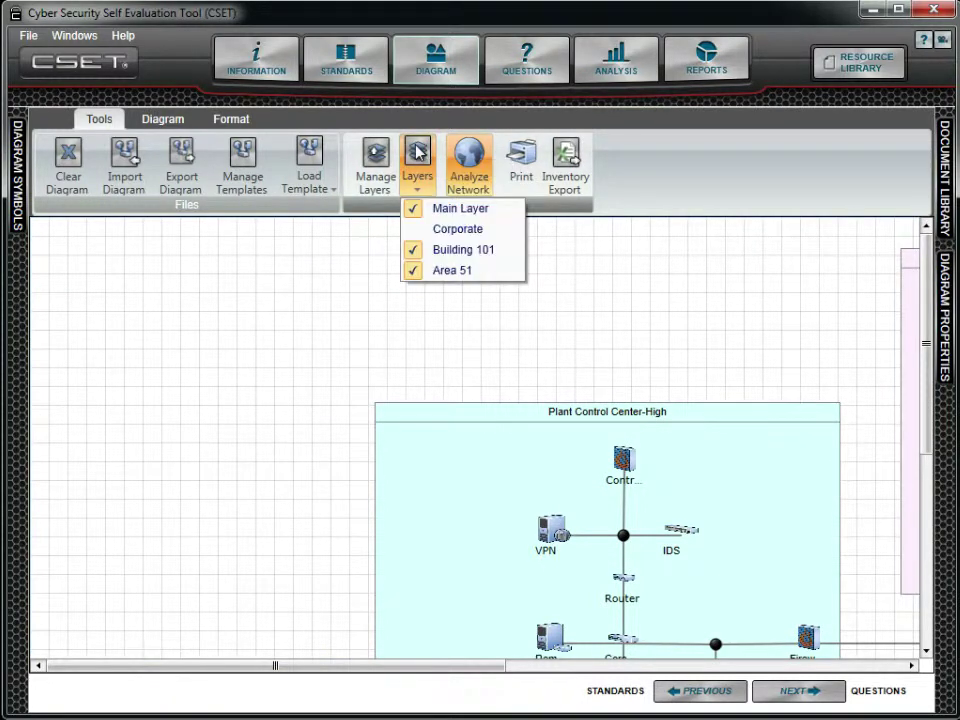
left_click(412, 231)
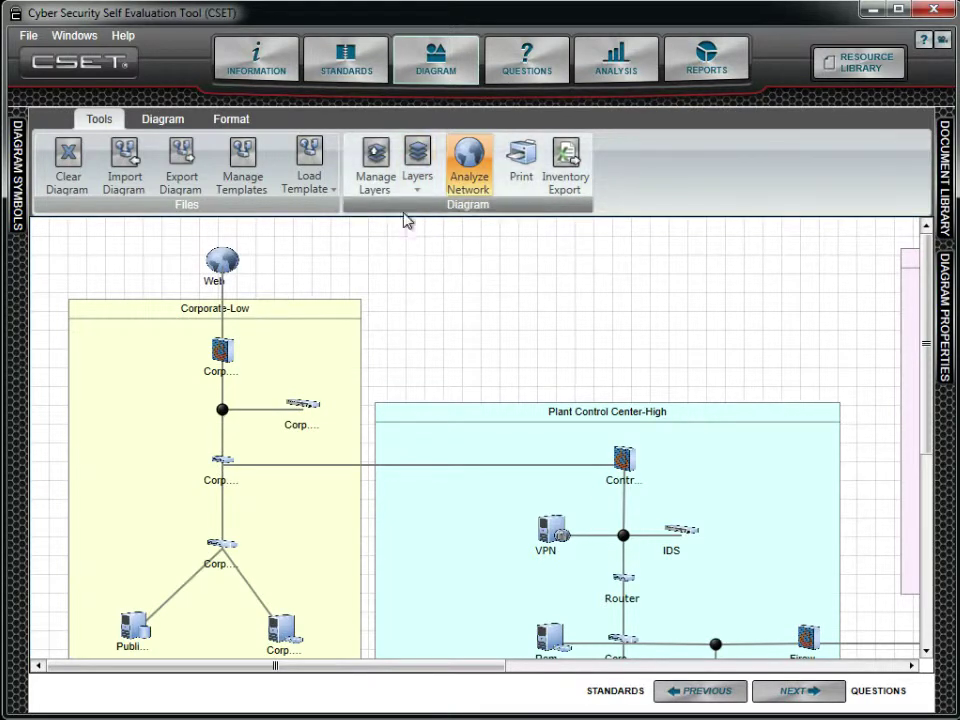
Uncheck Visible for the Building 101 layer and apply, removing the VPN from view.
left_click(381, 167)
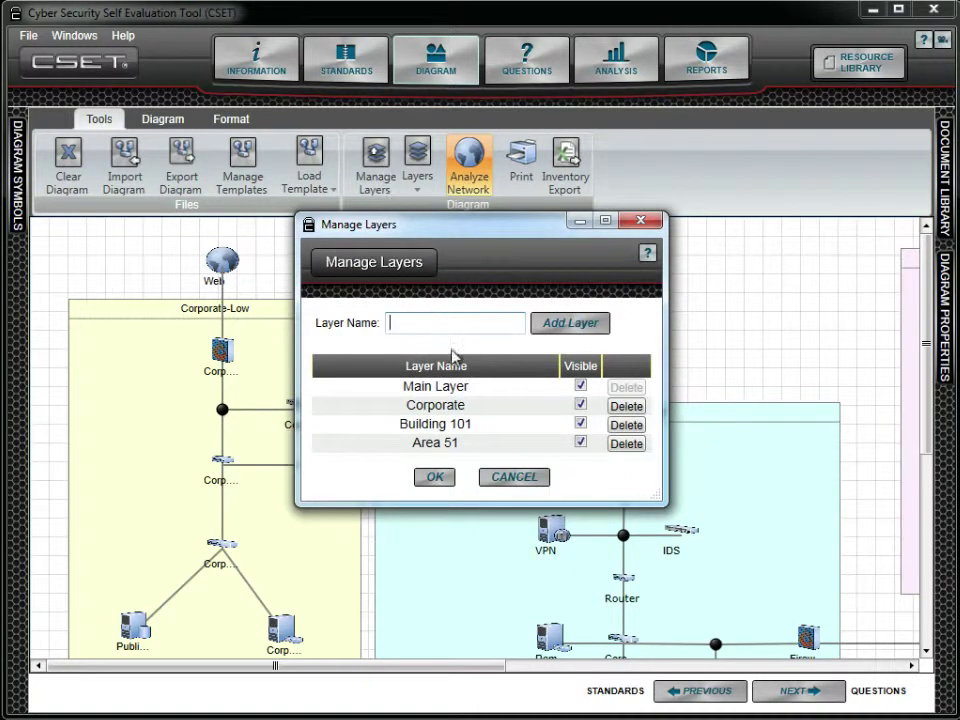
left_click(580, 425)
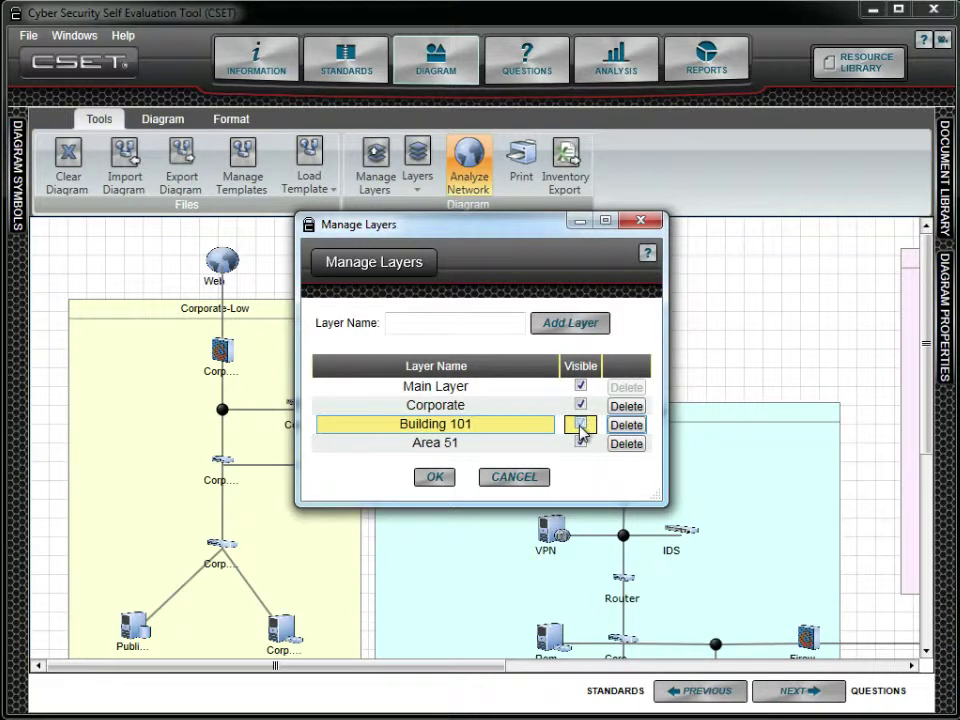
left_click(580, 425)
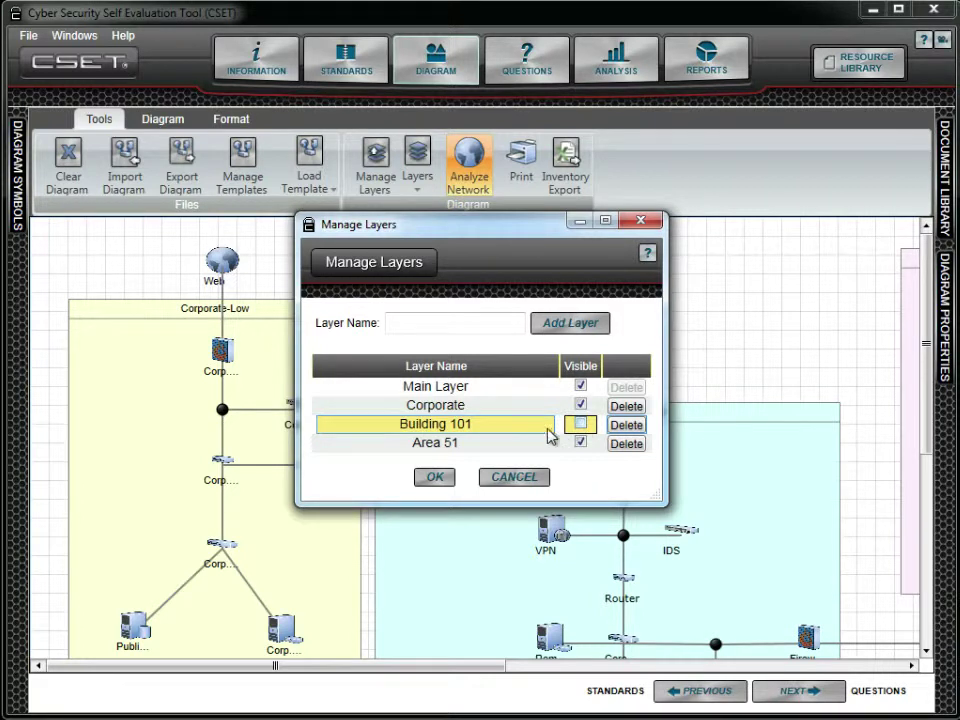
left_click(436, 477)
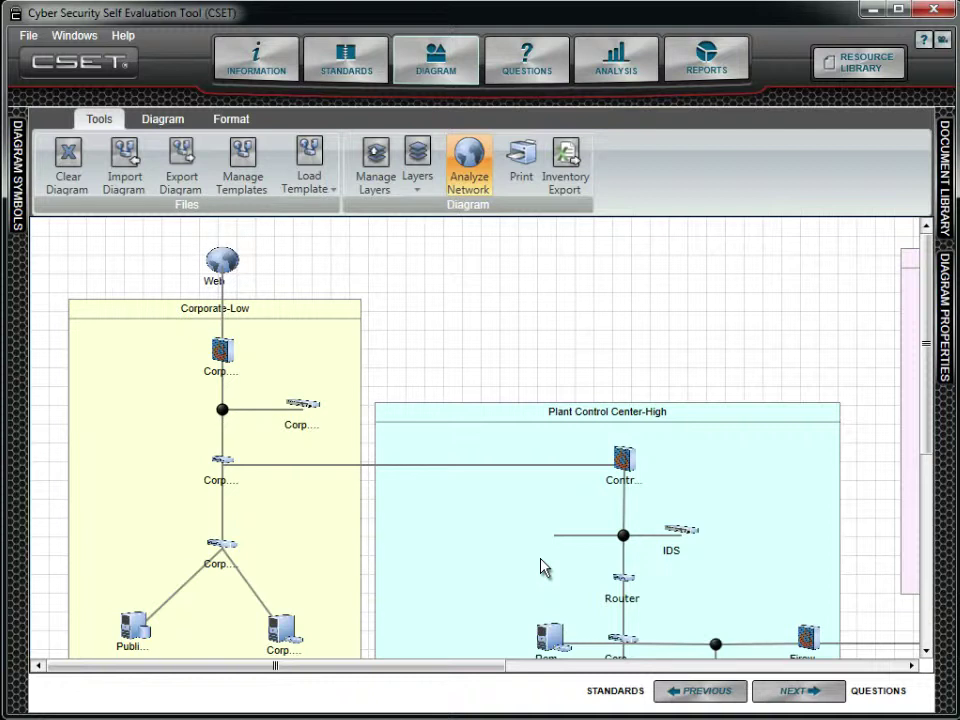
Turn on network analysis and delete the Corp. Firewall from the diagram.
left_click(471, 158)
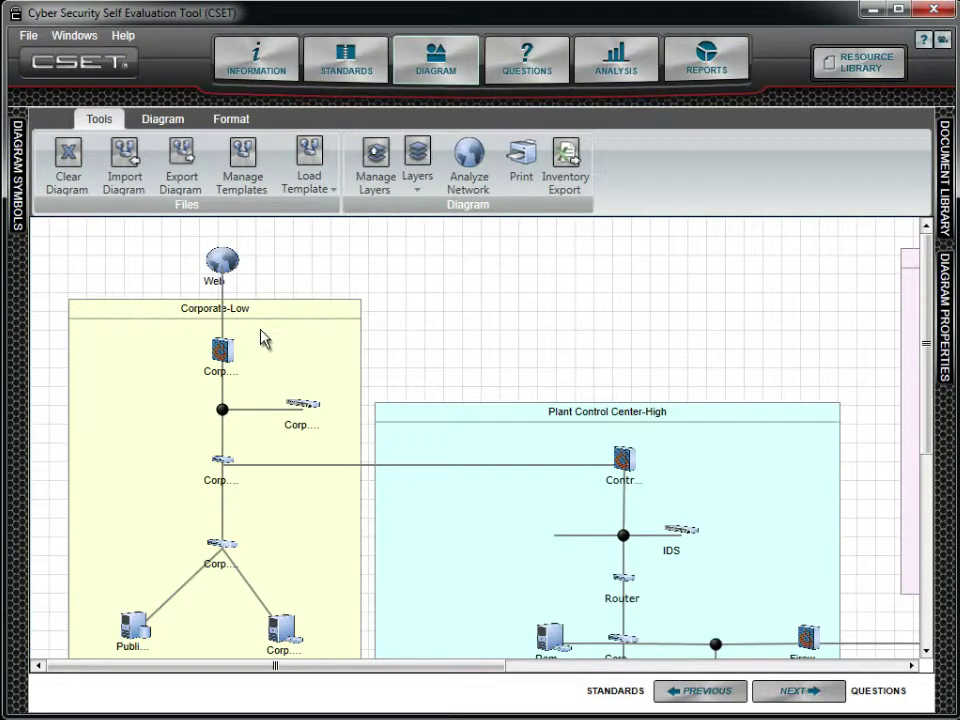
left_click(223, 352)
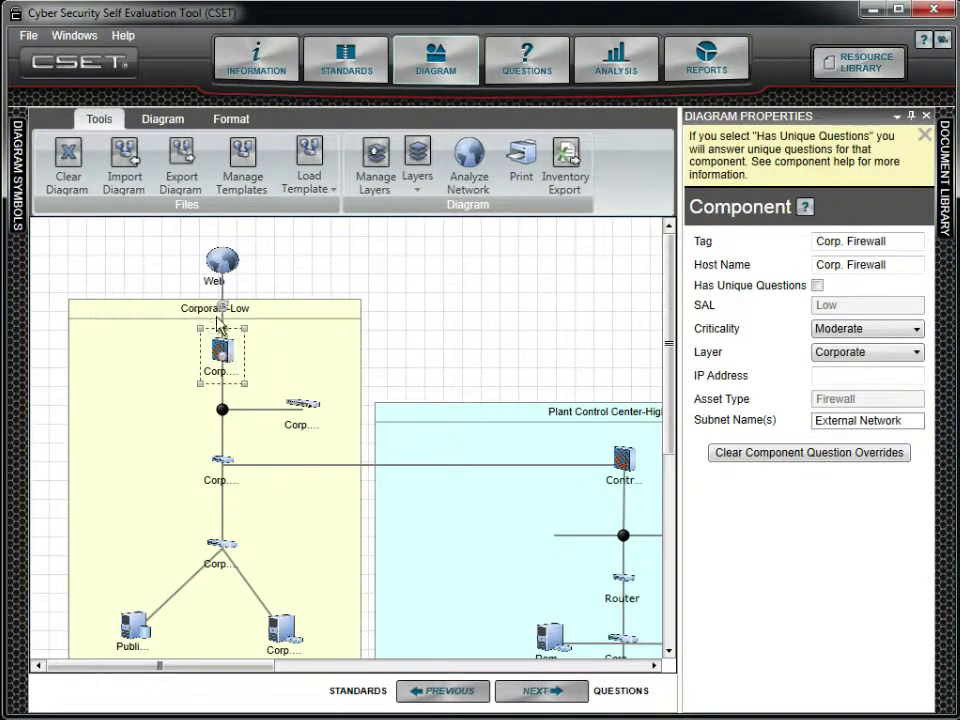
left_click(177, 124)
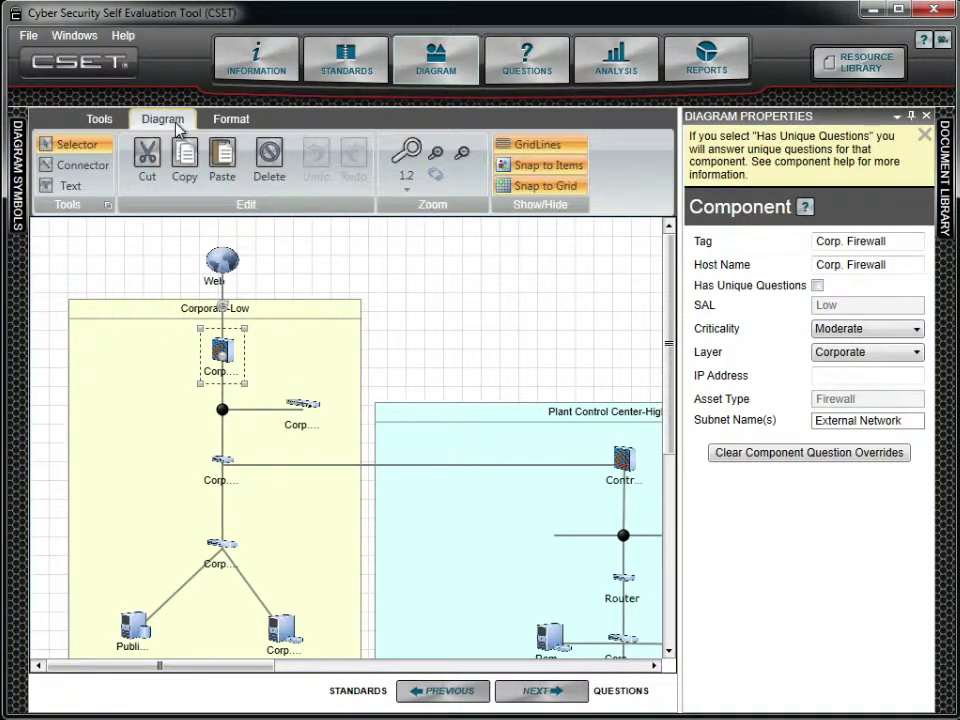
left_click(270, 158)
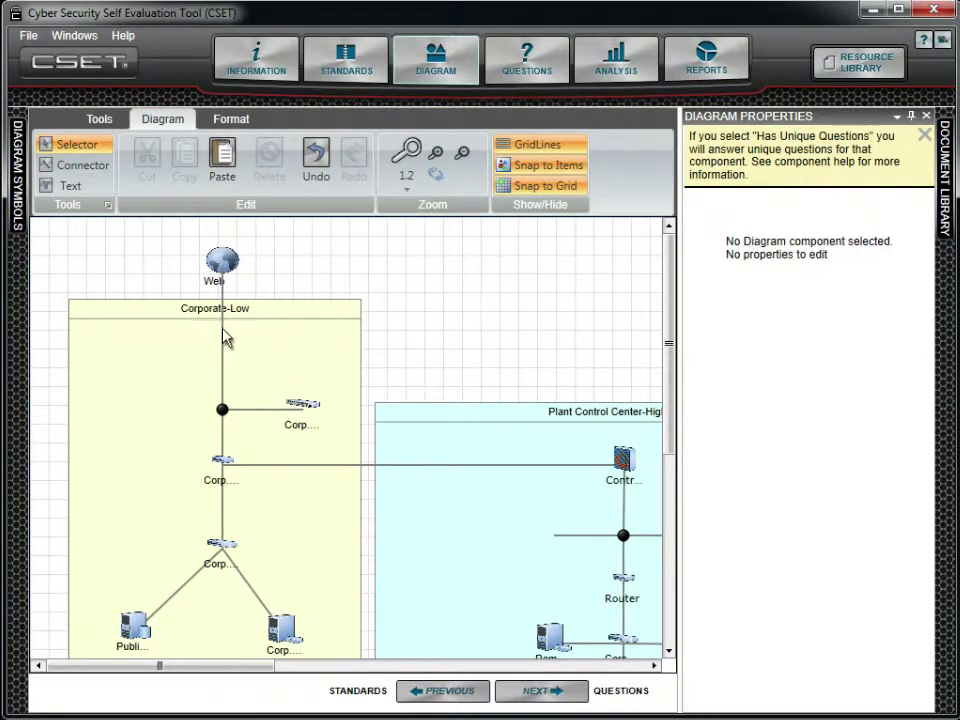
Delete the two leftover connectors below the Web icon.
left_click(226, 340)
left_click(268, 160)
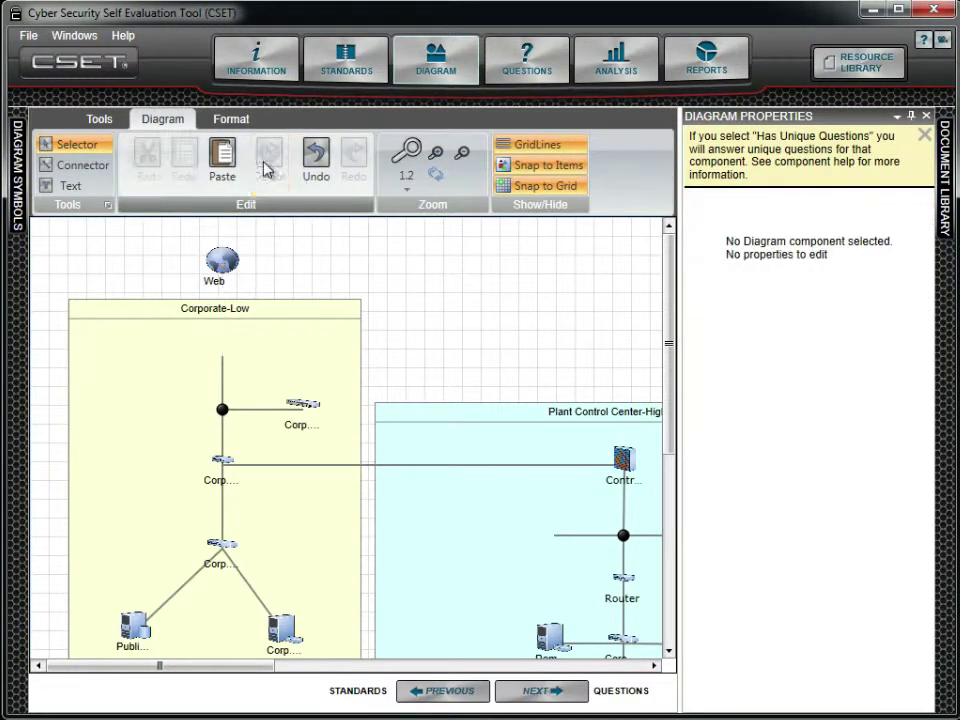
left_click(222, 360)
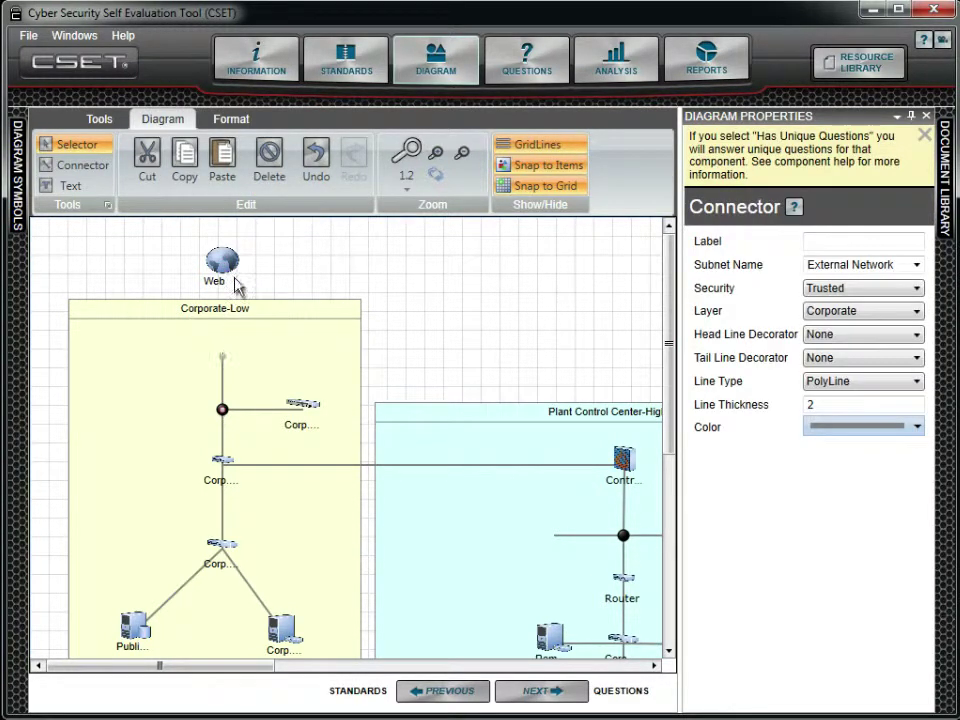
left_click(268, 156)
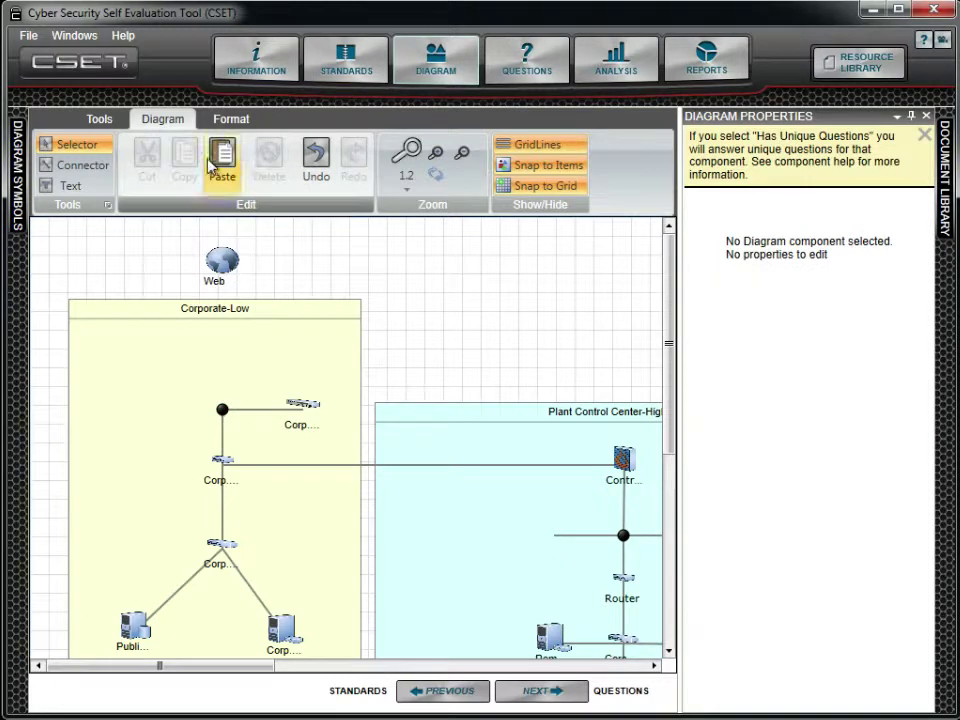
Draw a connector linking the Web node directly to the corporate network junction.
left_click(105, 170)
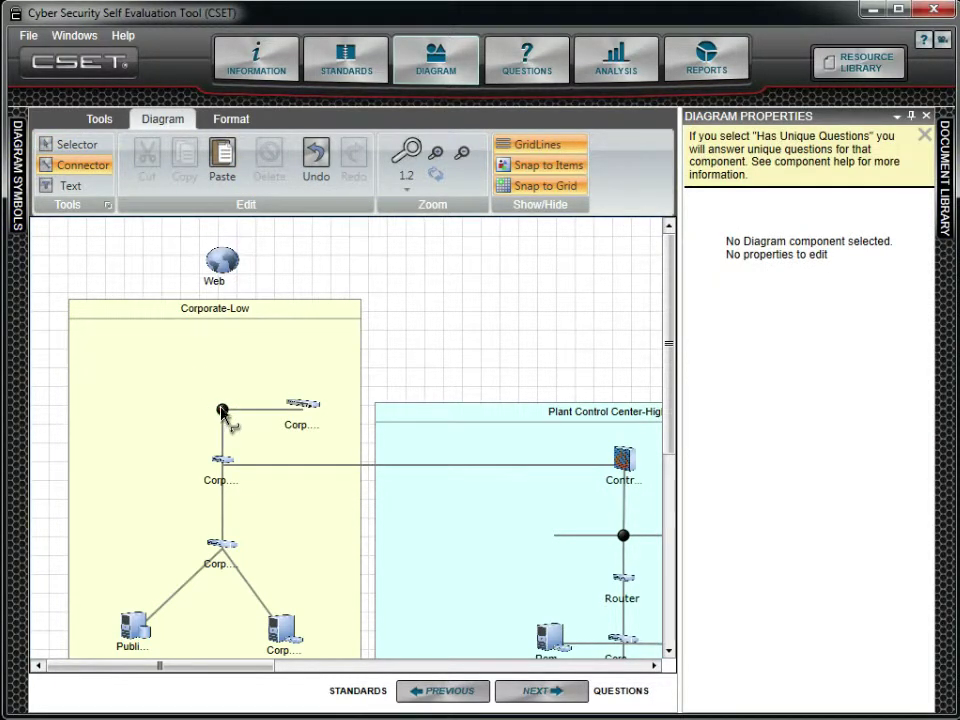
left_click_drag(222, 410, 222, 258)
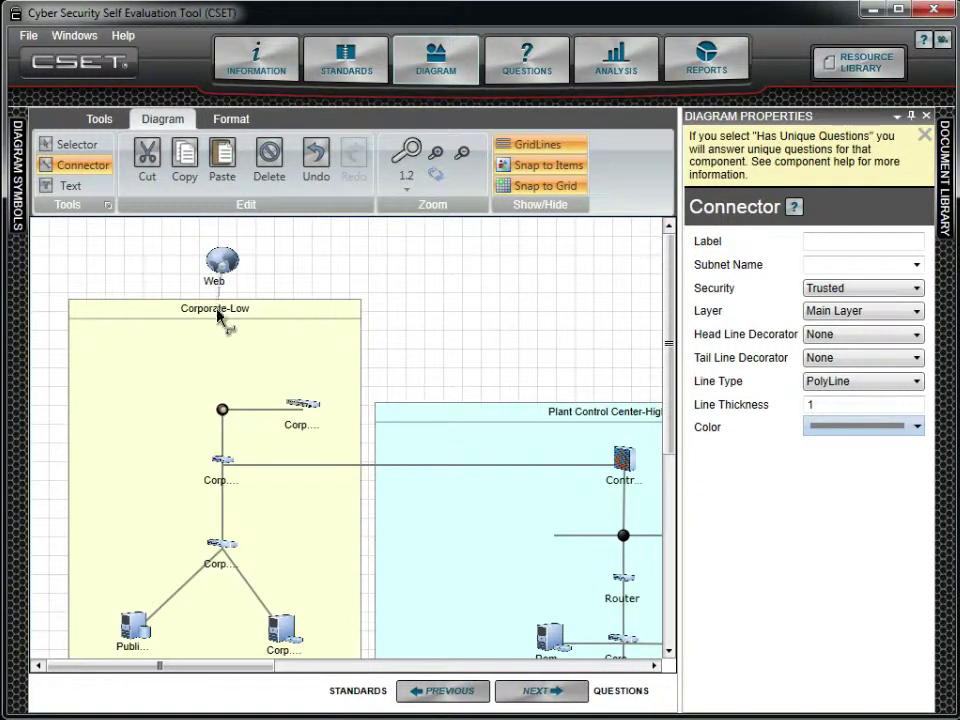
left_click_drag(218, 313, 223, 410)
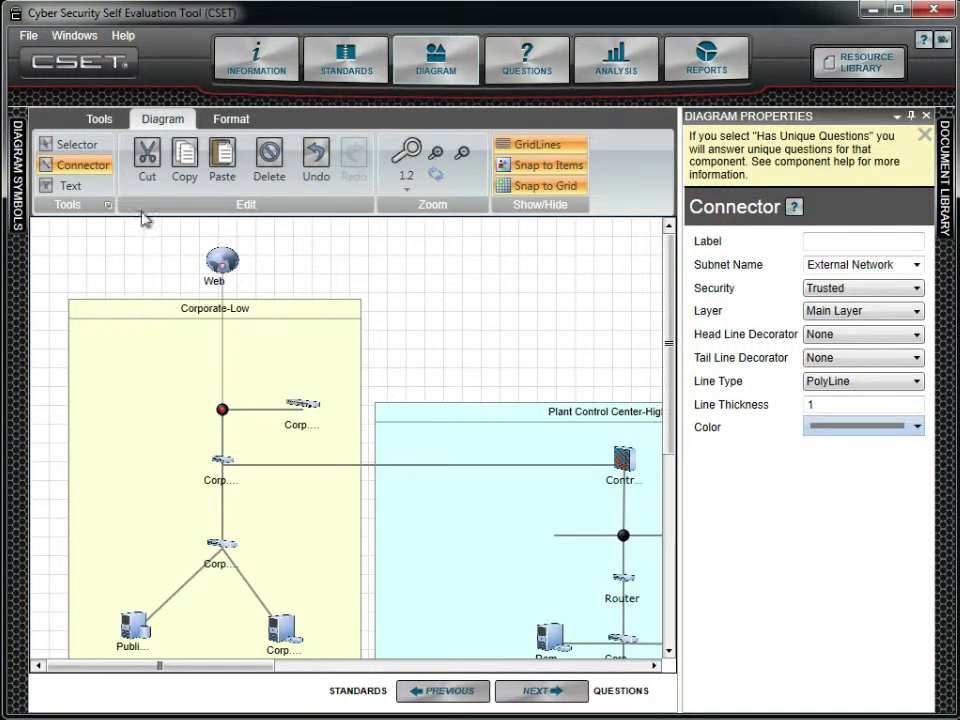
left_click(99, 120)
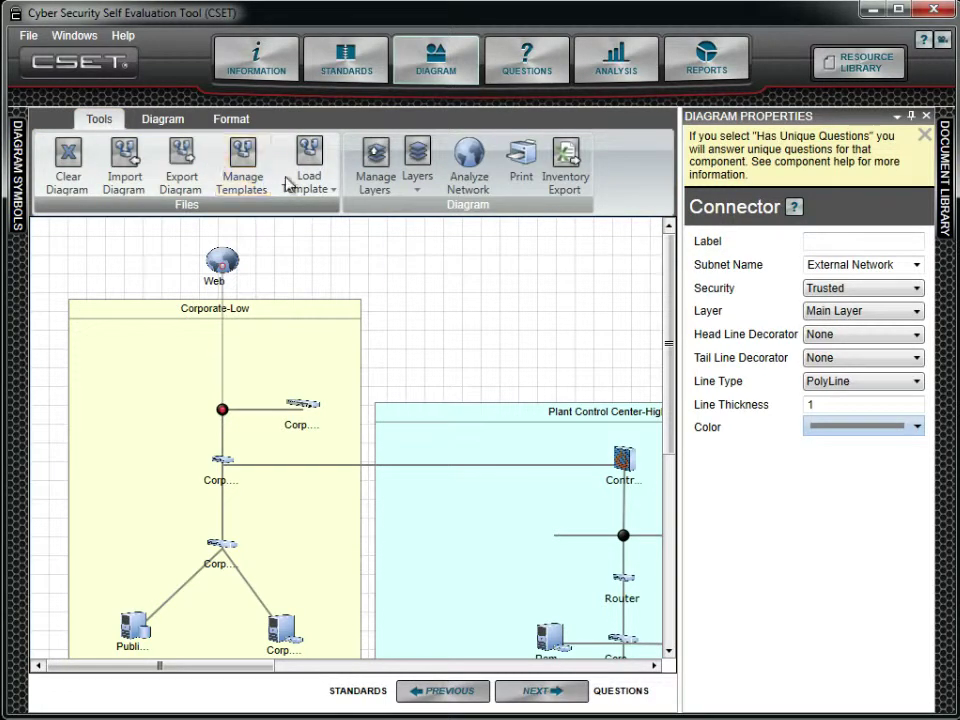
left_click(466, 170)
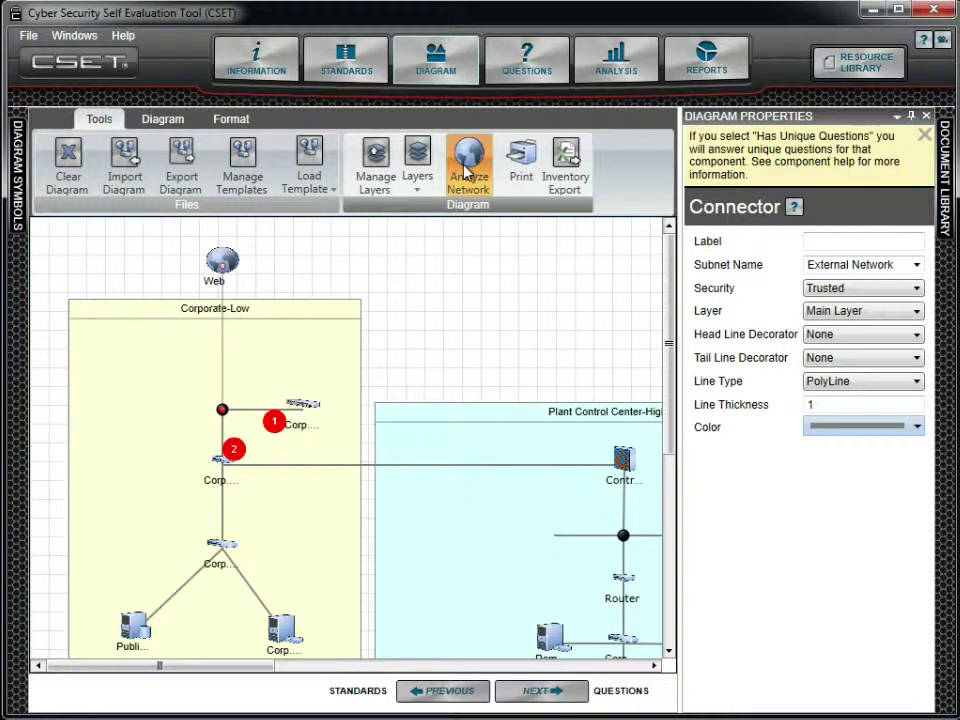
left_click(274, 422)
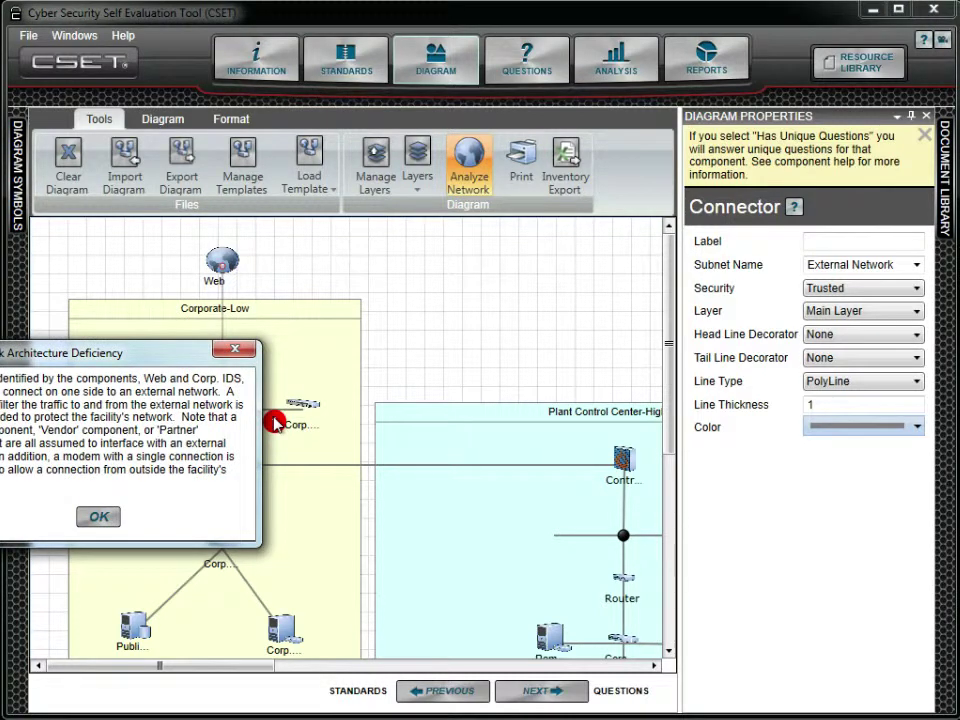
left_click(236, 353)
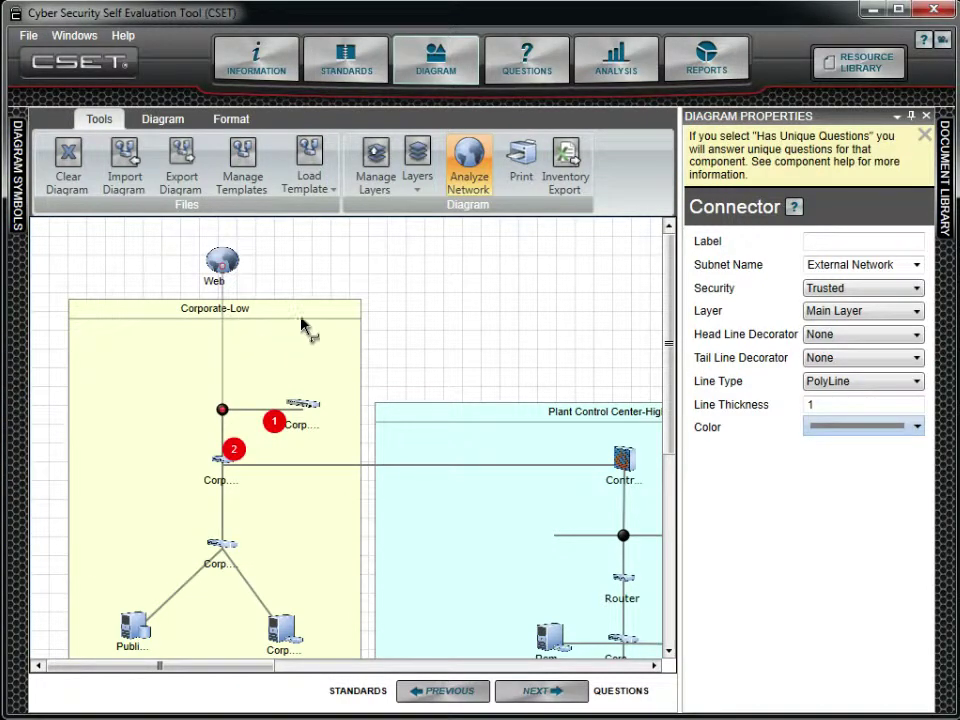
left_click(471, 168)
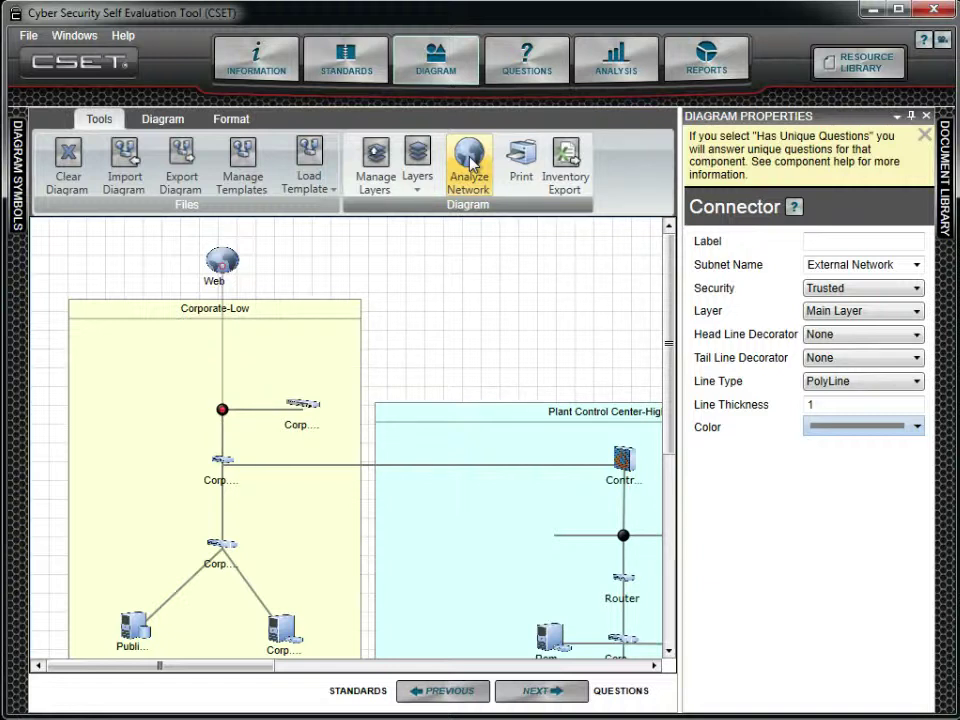
left_click(522, 160)
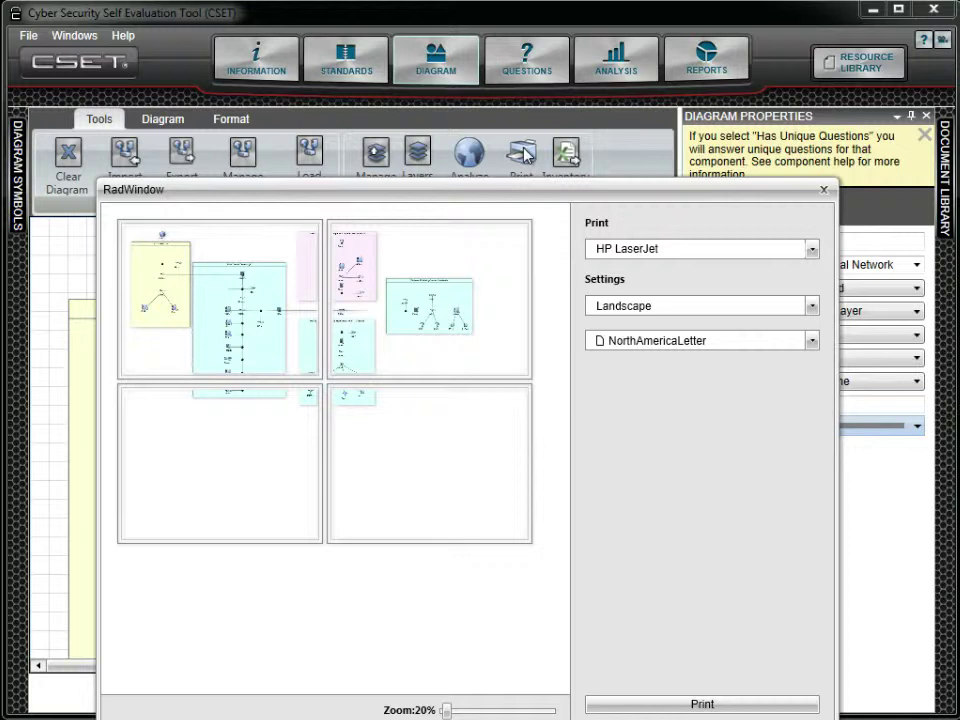
left_click(826, 191)
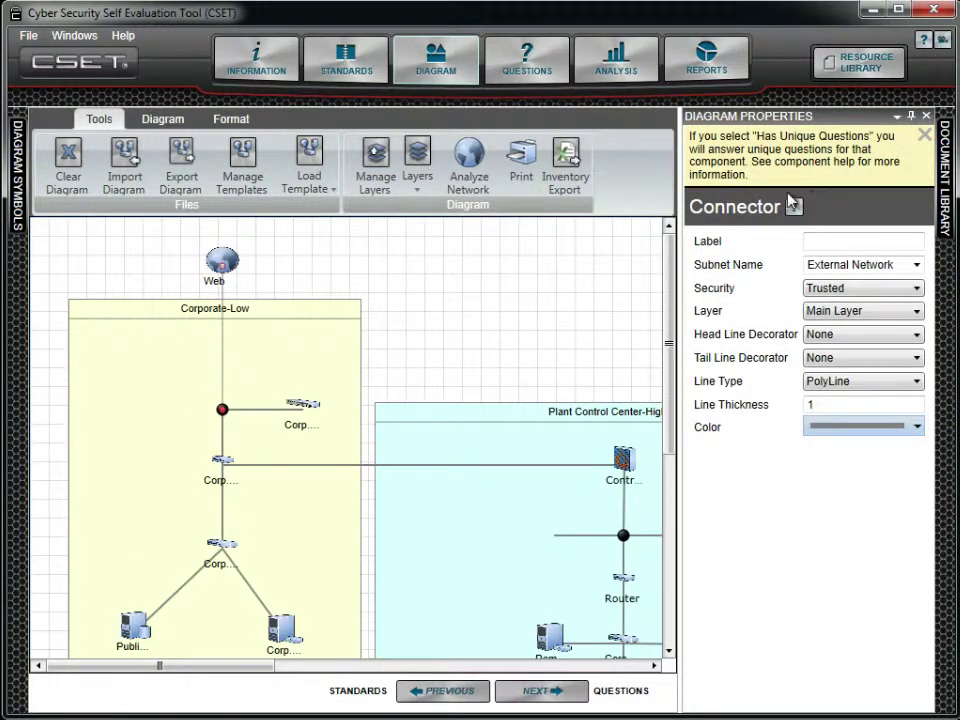
left_click(565, 158)
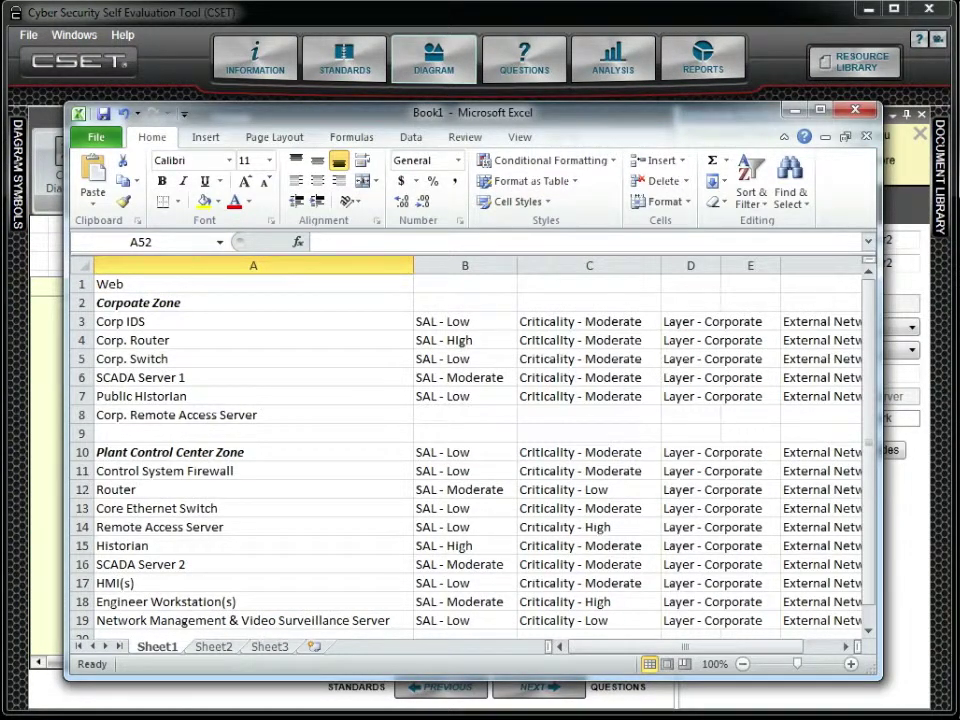
View the File options of the exported Book1 inventory workbook, then return to the sheet.
left_click(98, 141)
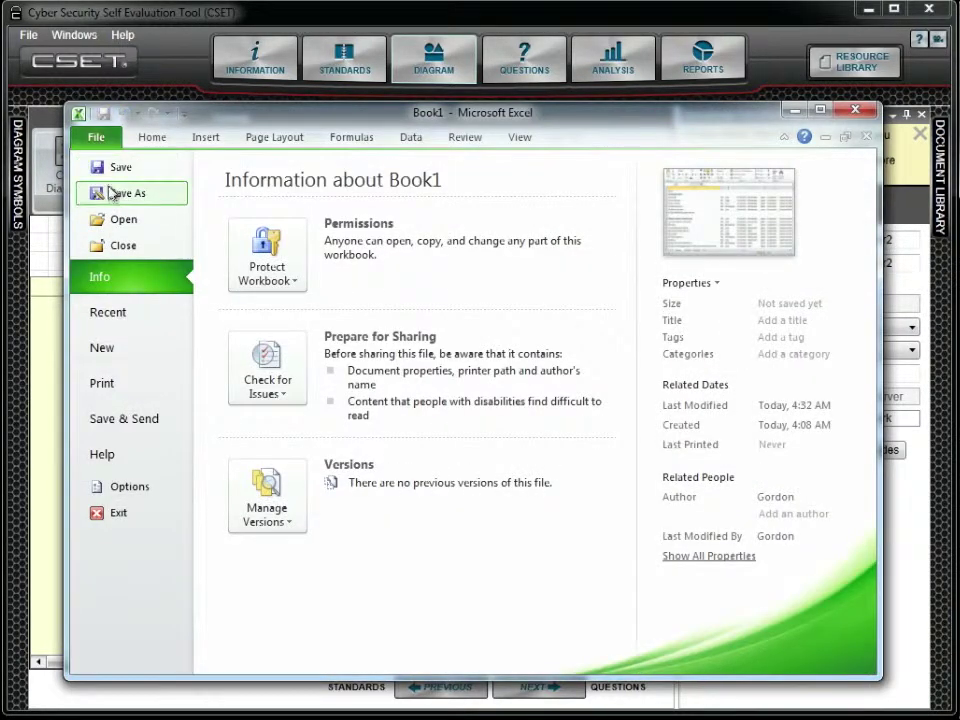
key("Escape")
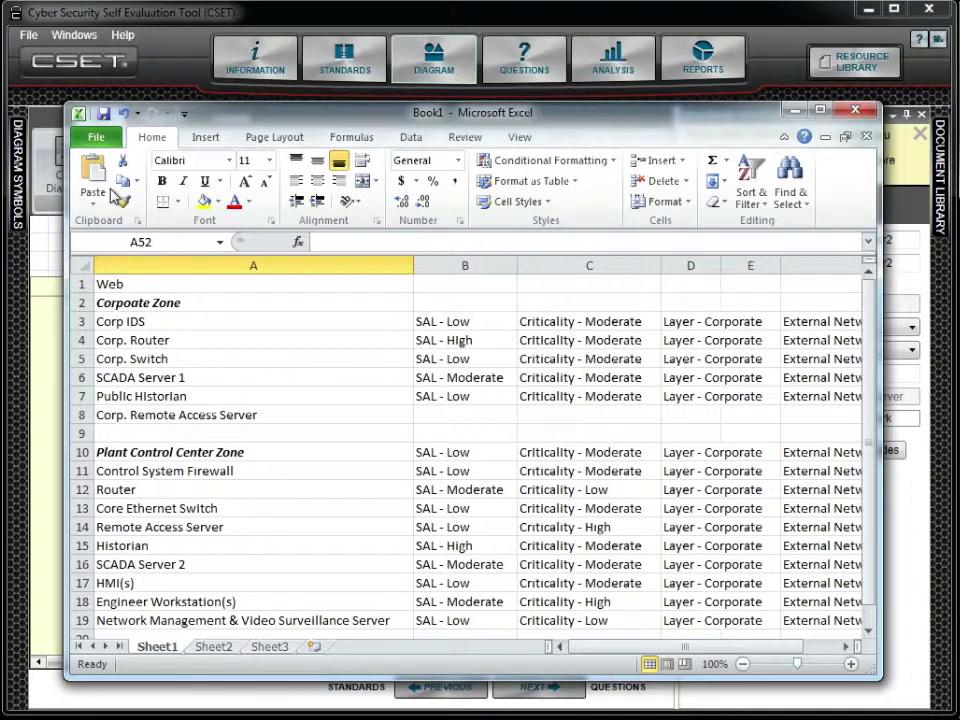